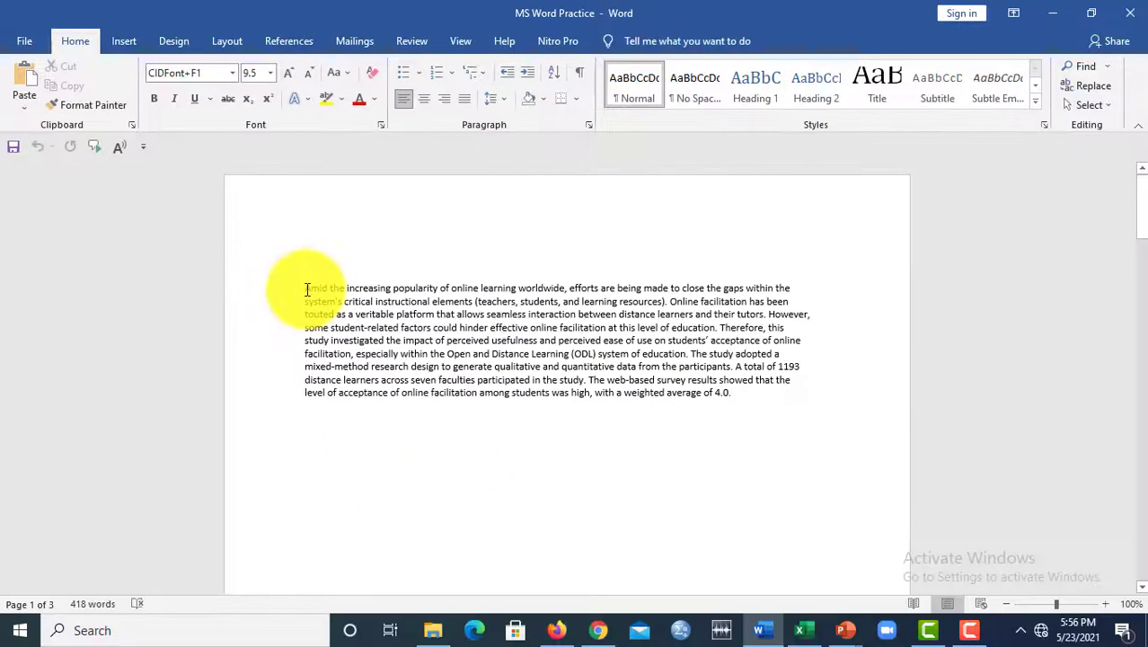
drag(307, 289, 769, 407)
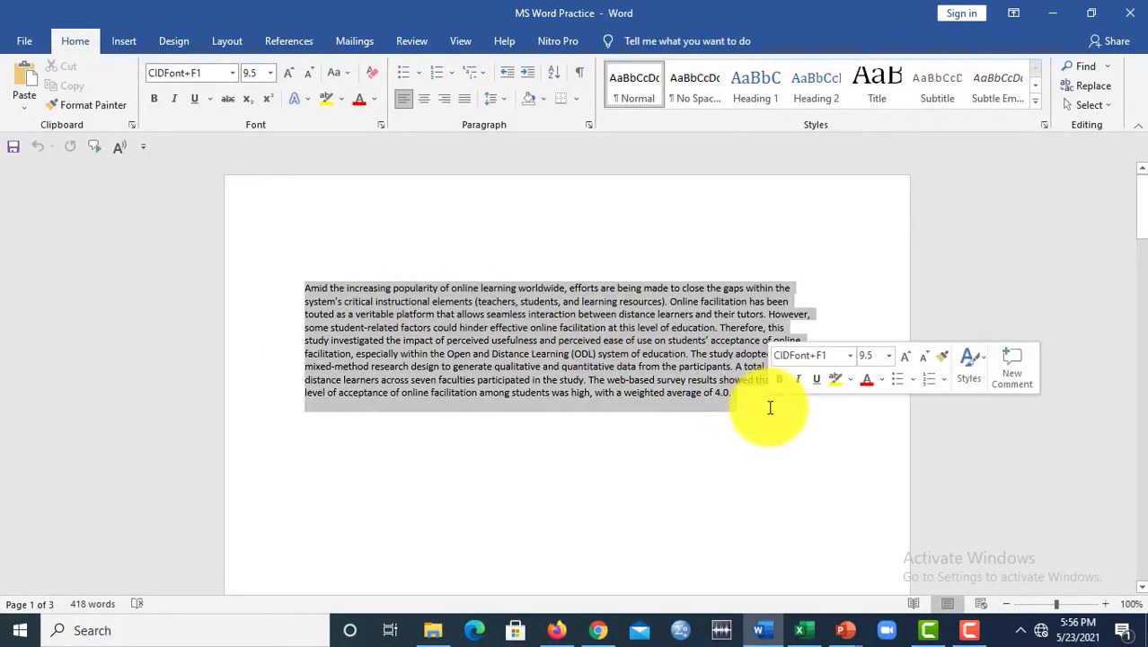
click(417, 301)
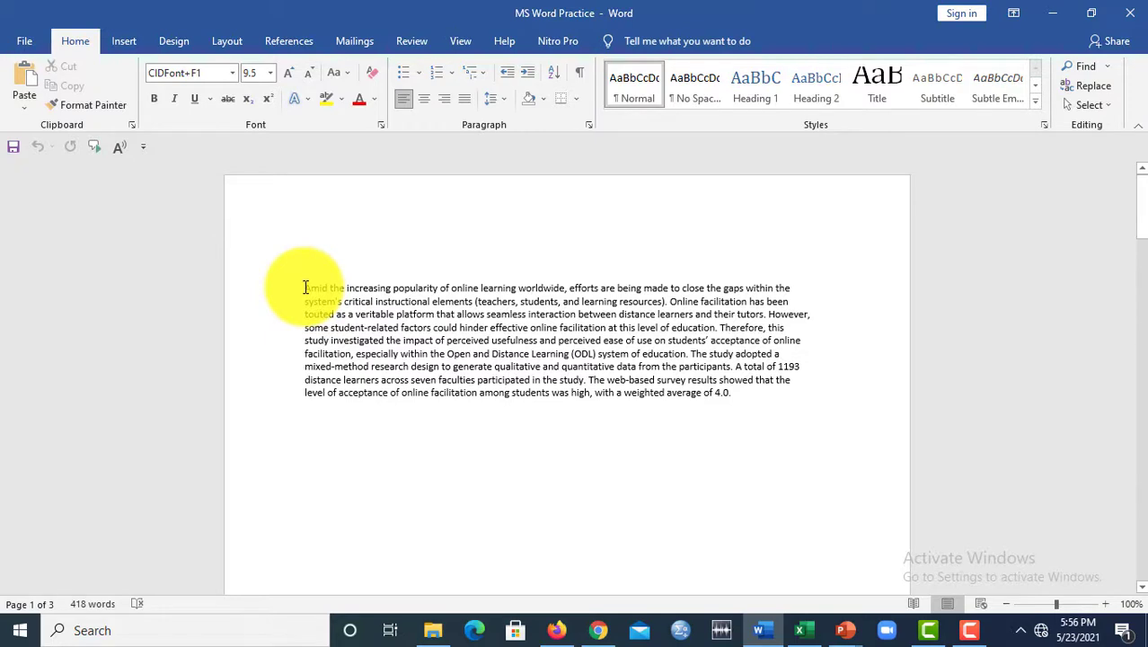
drag(306, 287, 736, 390)
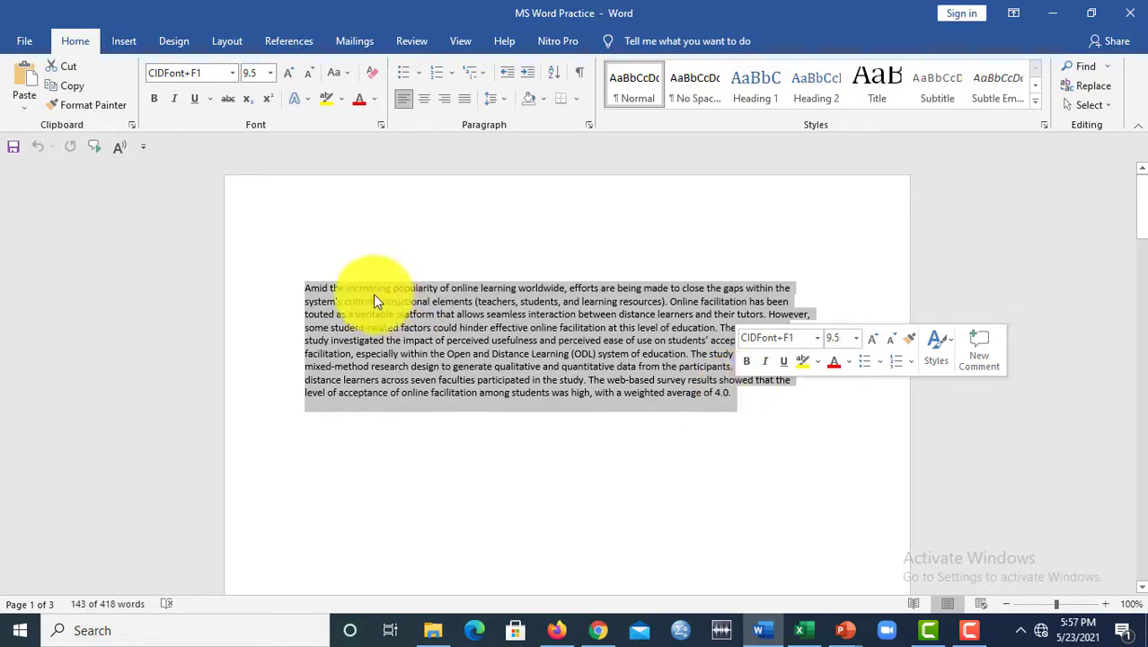
click(307, 288)
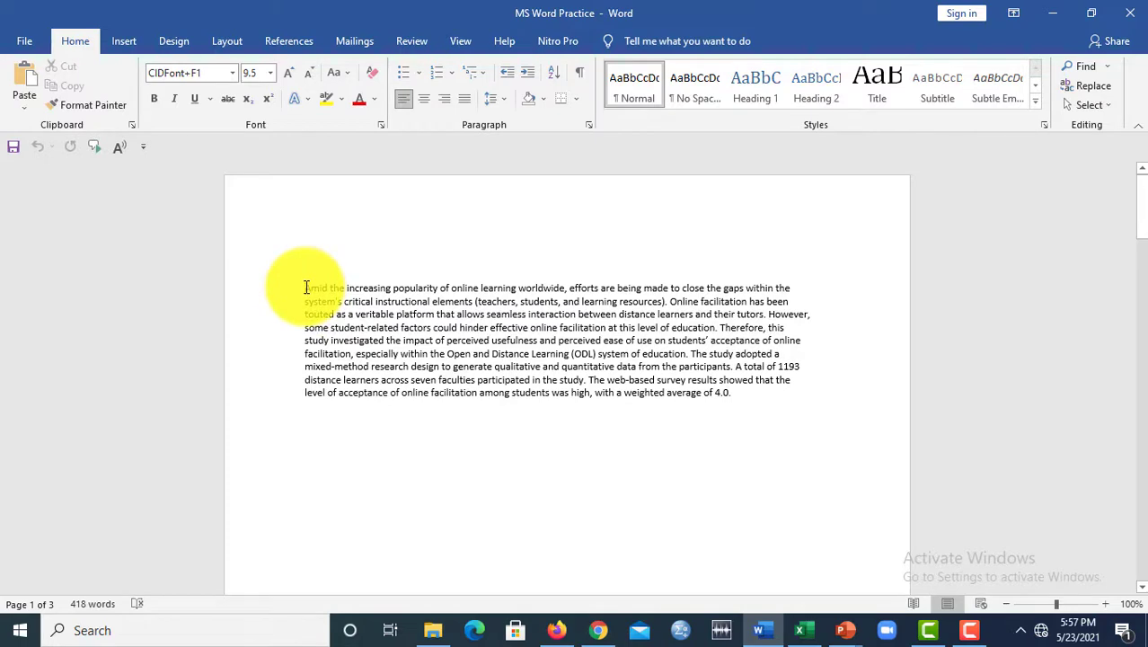
Step: Select the whole opening paragraph line by line and set its font to Times New Roman, size 12
key(shift+End)
key(shift+Down)
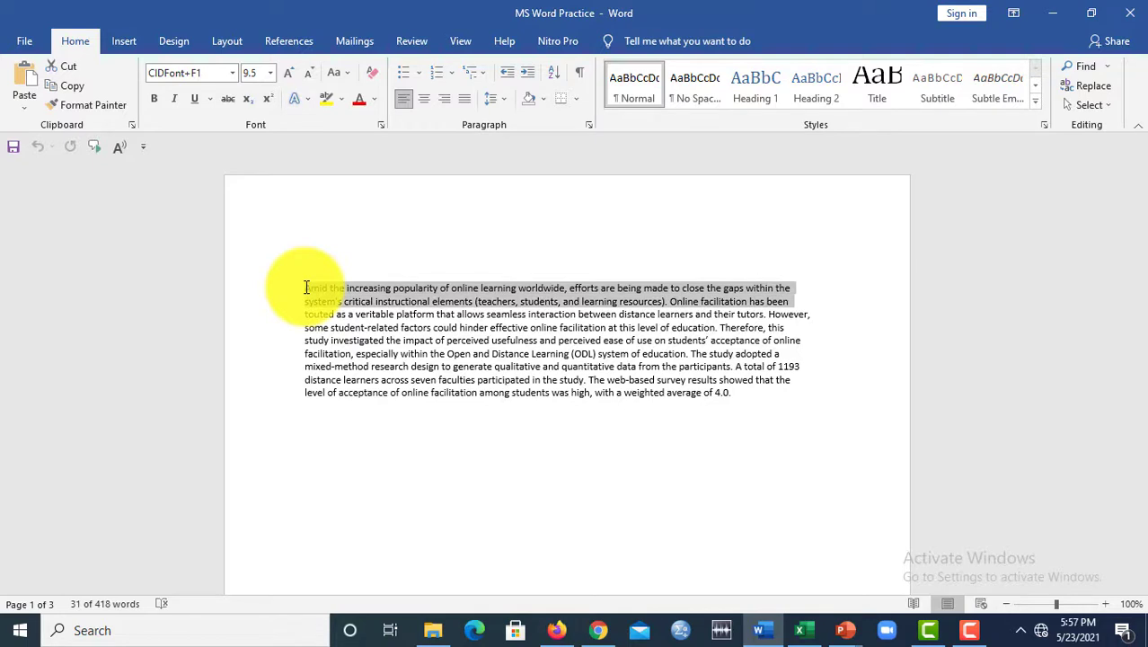
key(shift+Down)
key(shift+Down)
key(shift+Down)
key(shift+Down)
key(shift+Down)
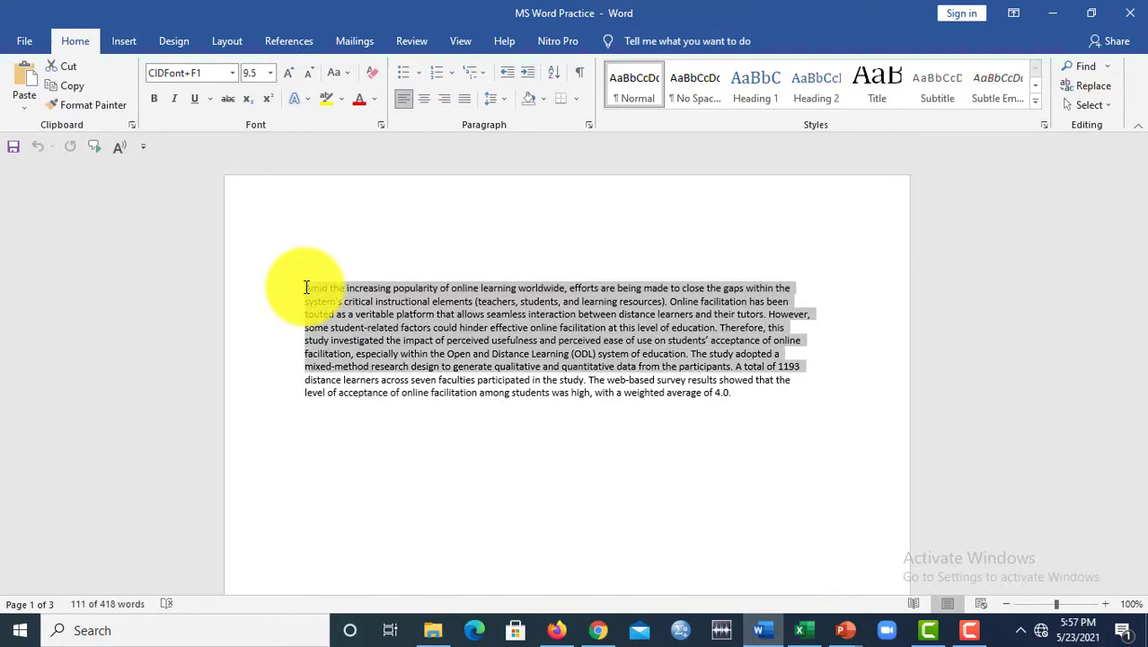
key(shift+Down)
key(shift+Up)
key(shift+Up)
key(shift+Up)
key(shift+Up)
key(shift+Up)
key(shift+Up)
key(shift+Up)
key(shift+Down)
key(shift+Down)
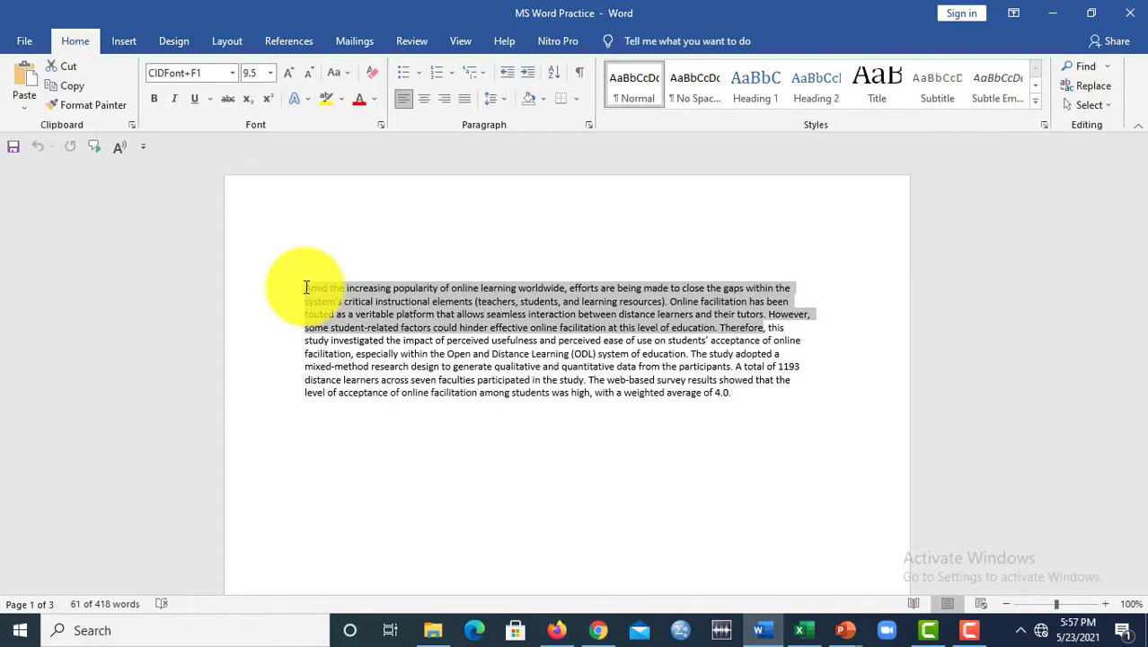
key(shift+Down)
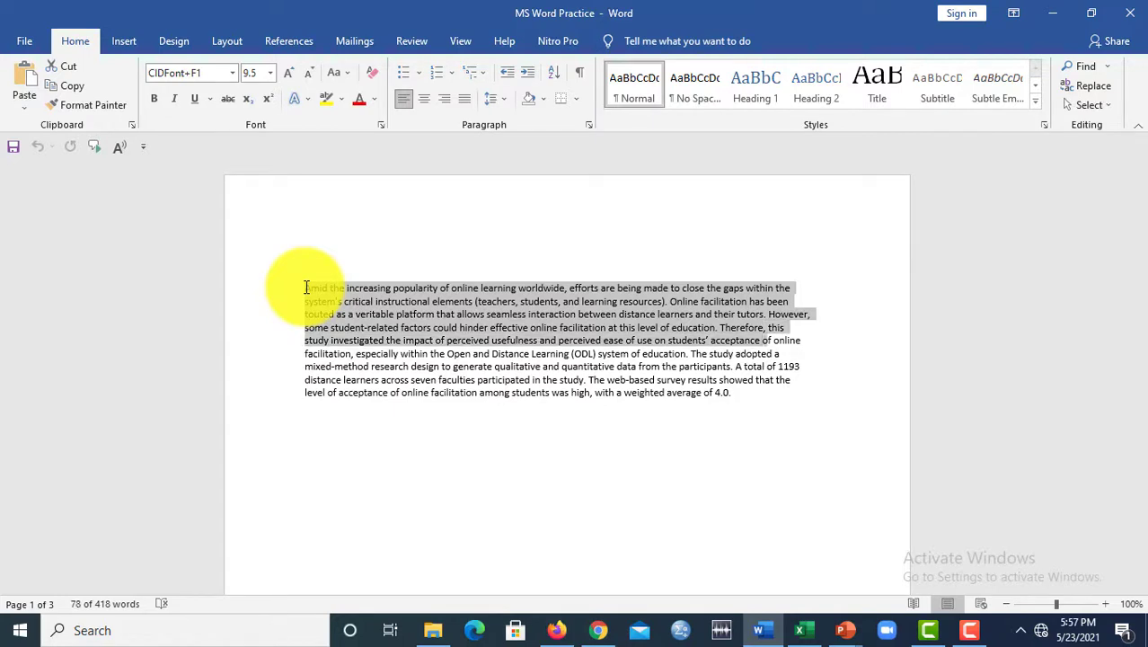
key(shift+Down)
key(shift+Down)
key(shift+Down)
key(shift+Down)
key(shift+Down)
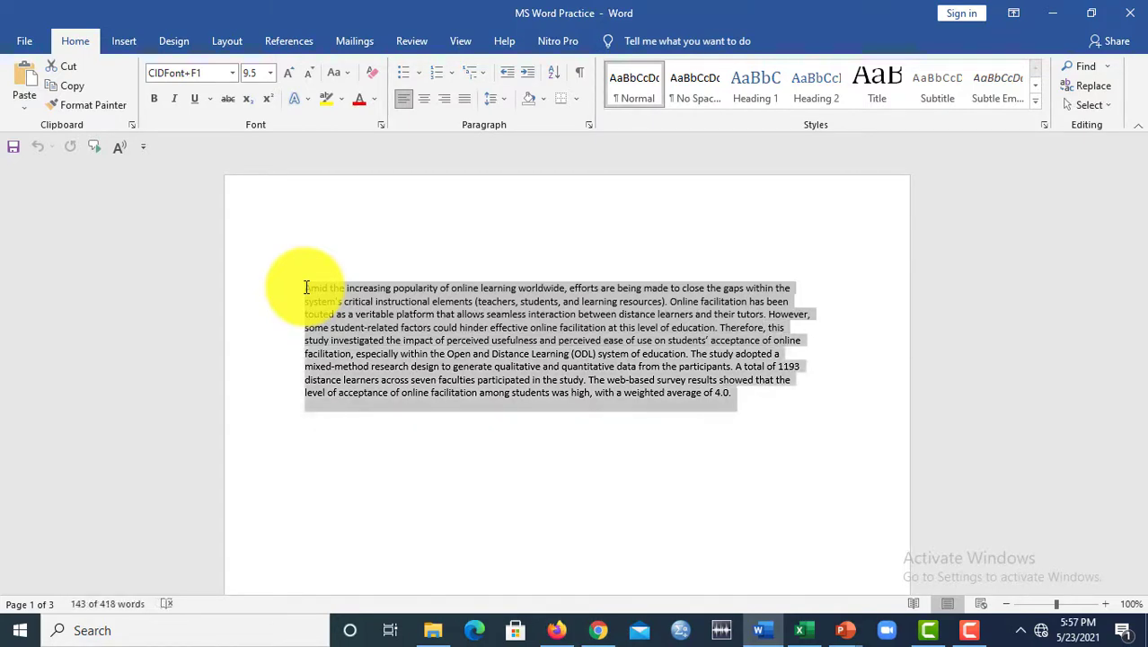
click(234, 75)
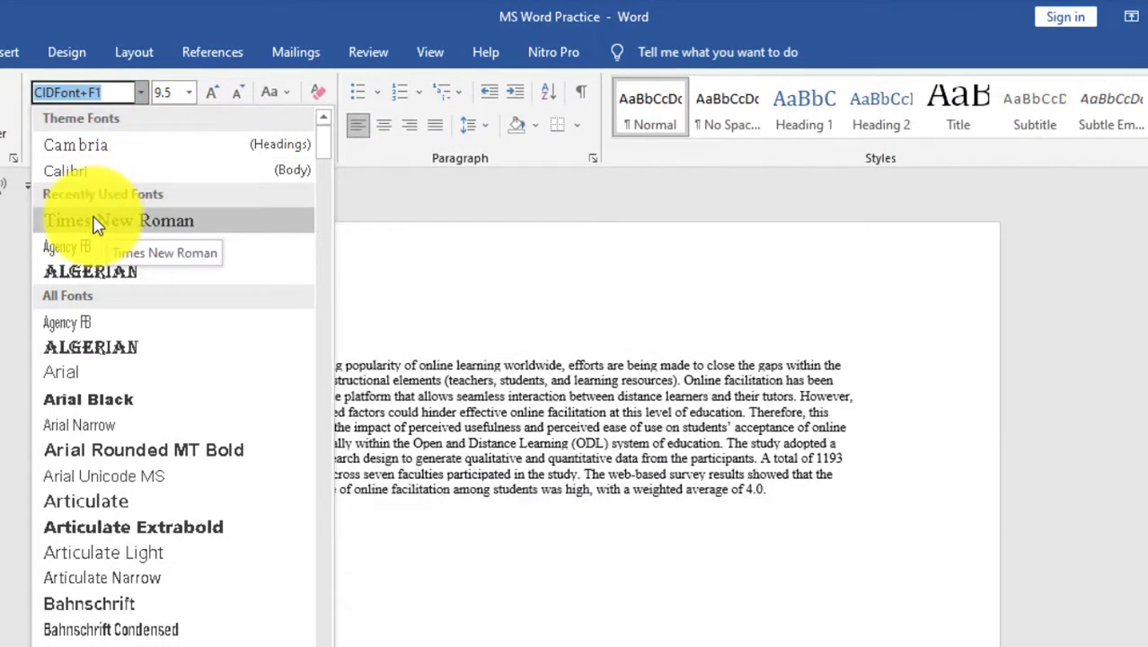
click(97, 225)
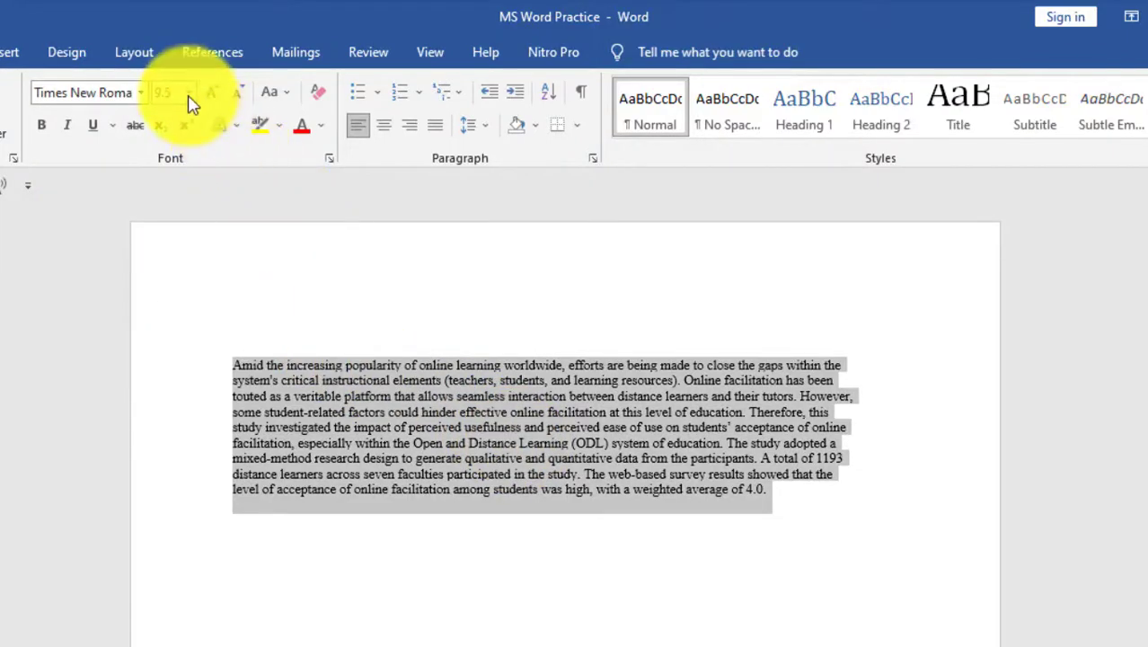
click(190, 92)
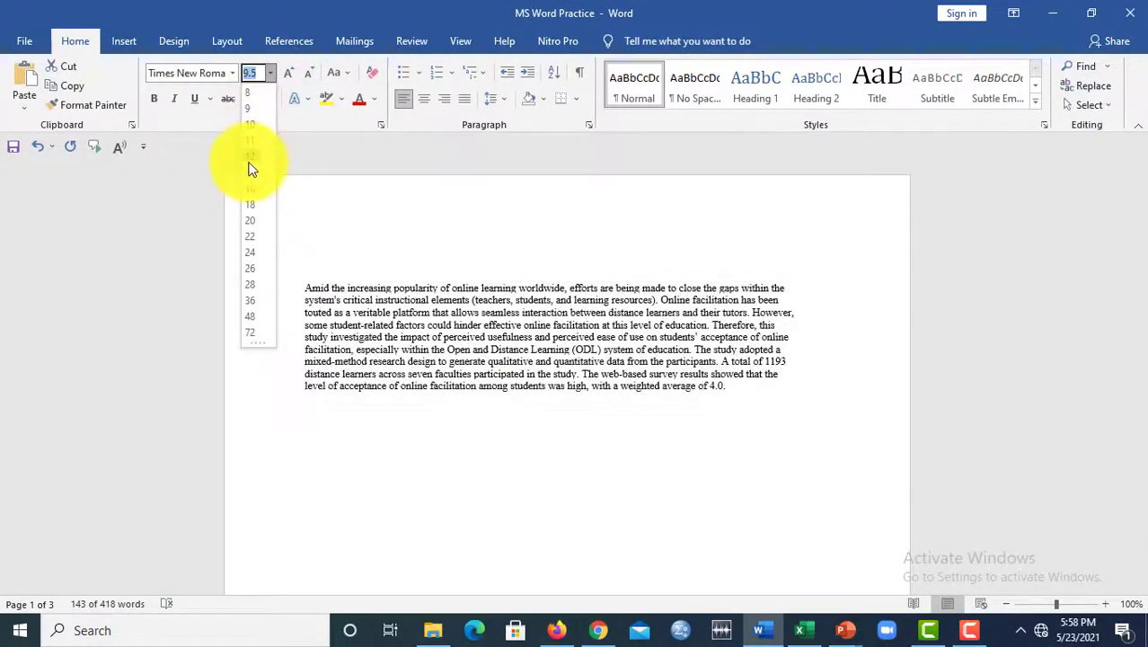
click(252, 169)
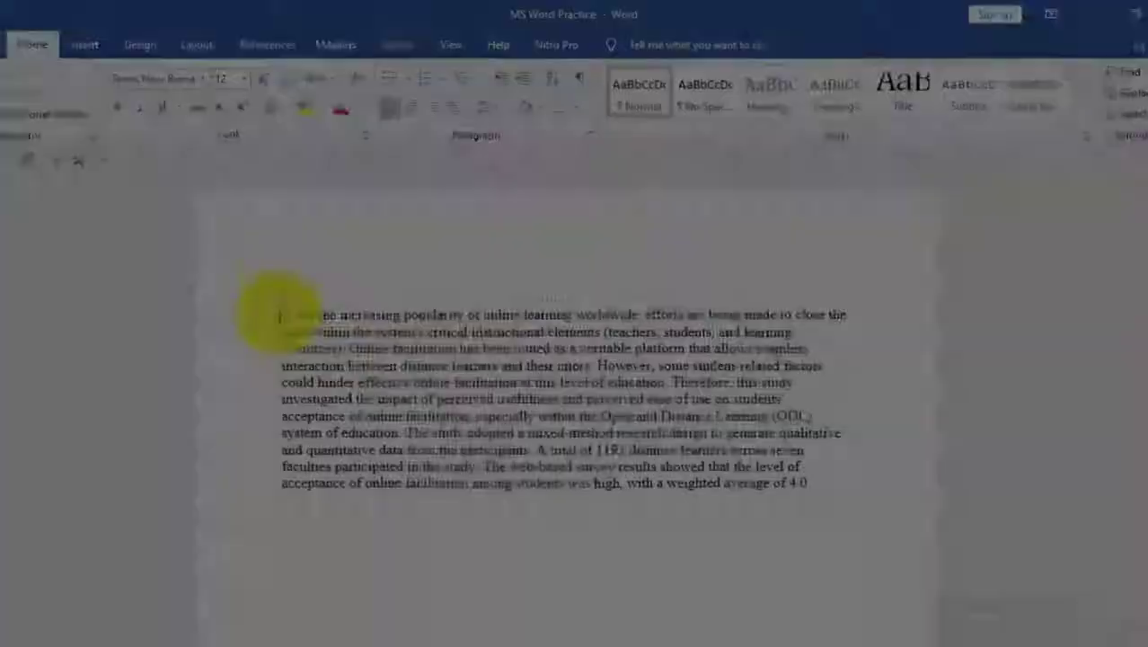
Step: Select the opening paragraph again, try center and right alignment on it, and finish with justified alignment
click(303, 289)
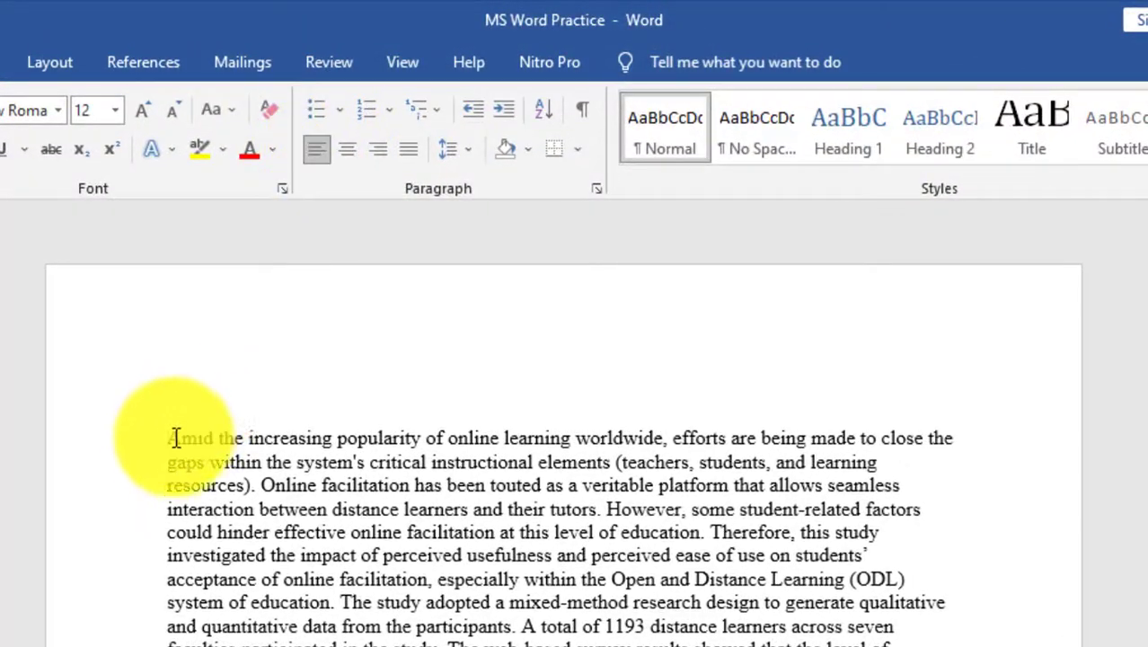
drag(166, 443, 916, 639)
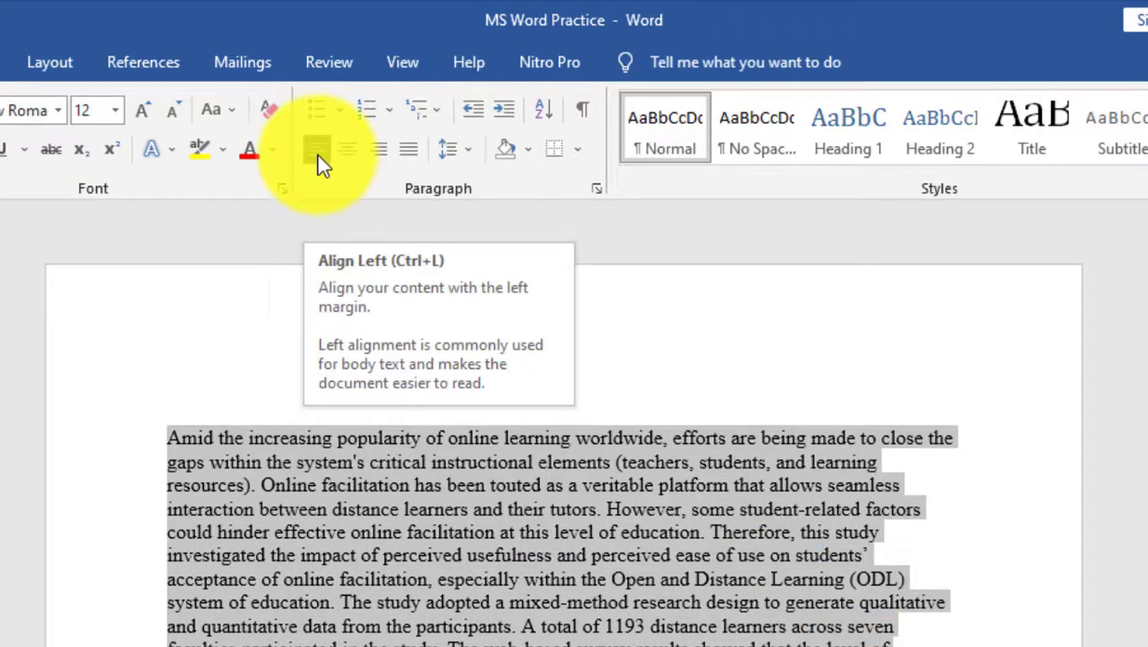
click(353, 149)
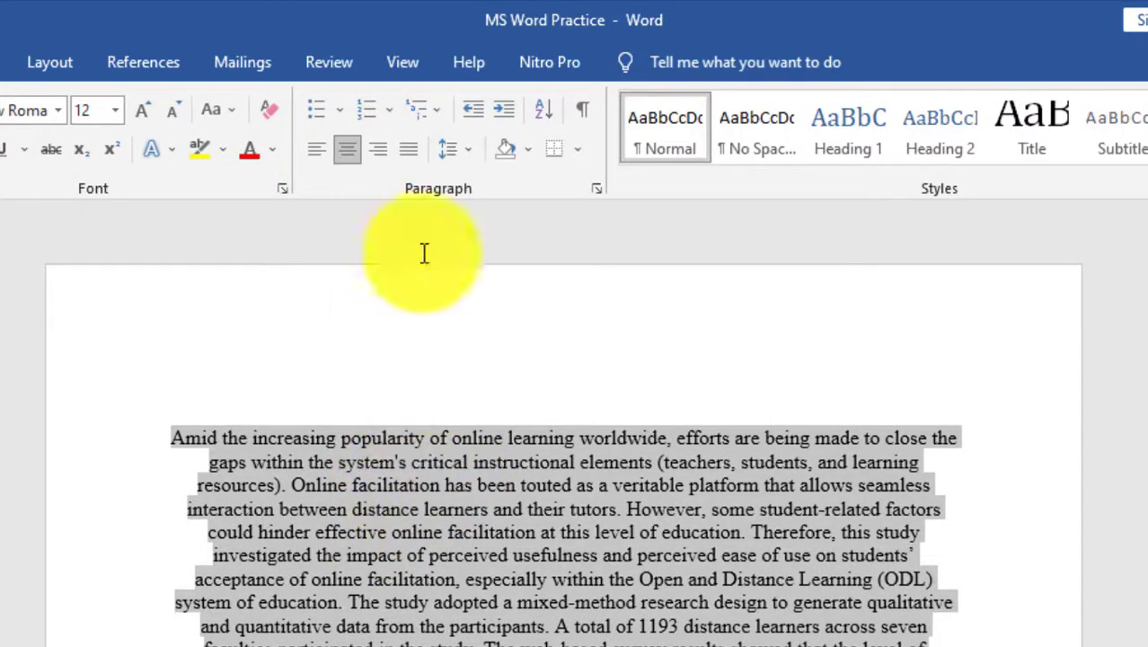
click(381, 149)
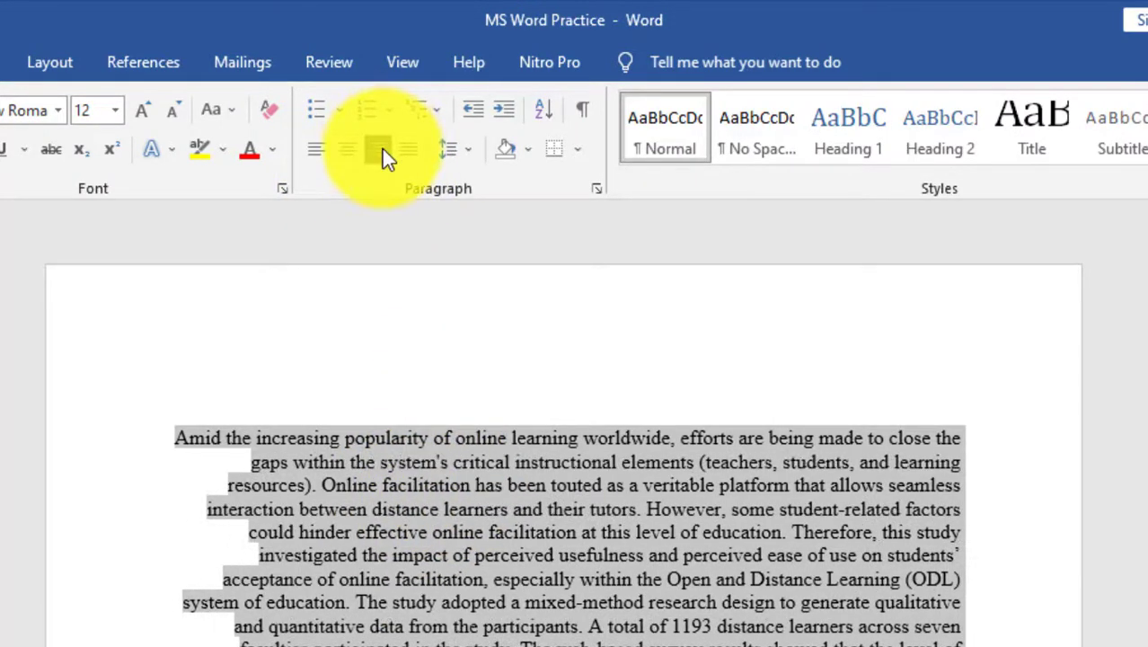
click(404, 150)
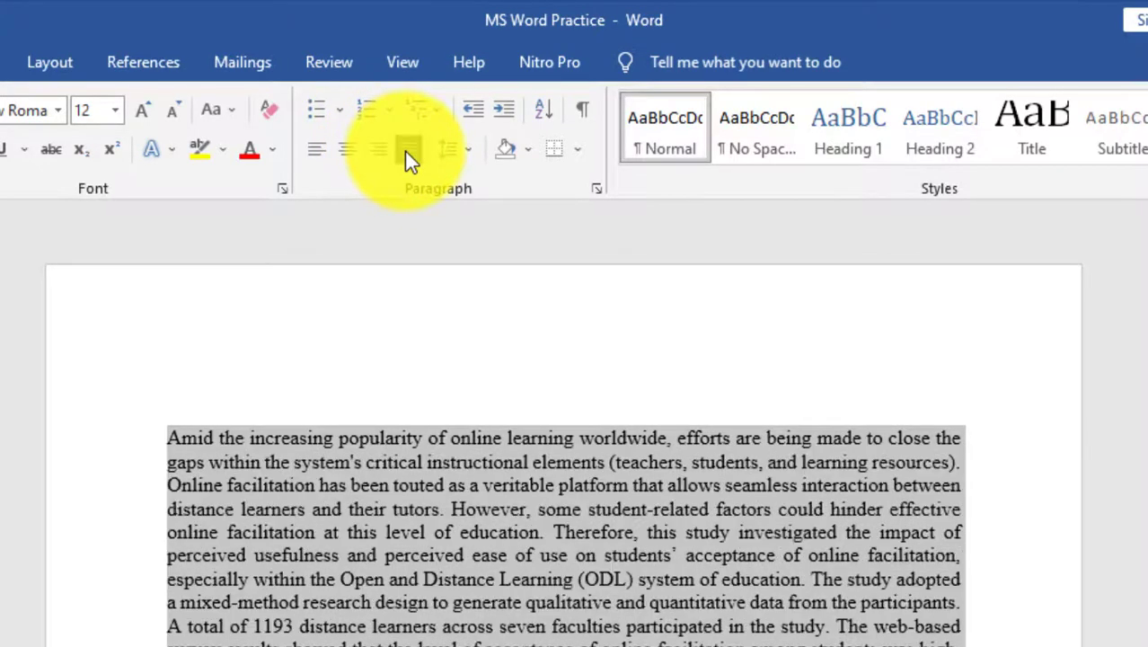
Step: Set the line spacing of the selected paragraph to 1.5 and clear the selection
click(468, 151)
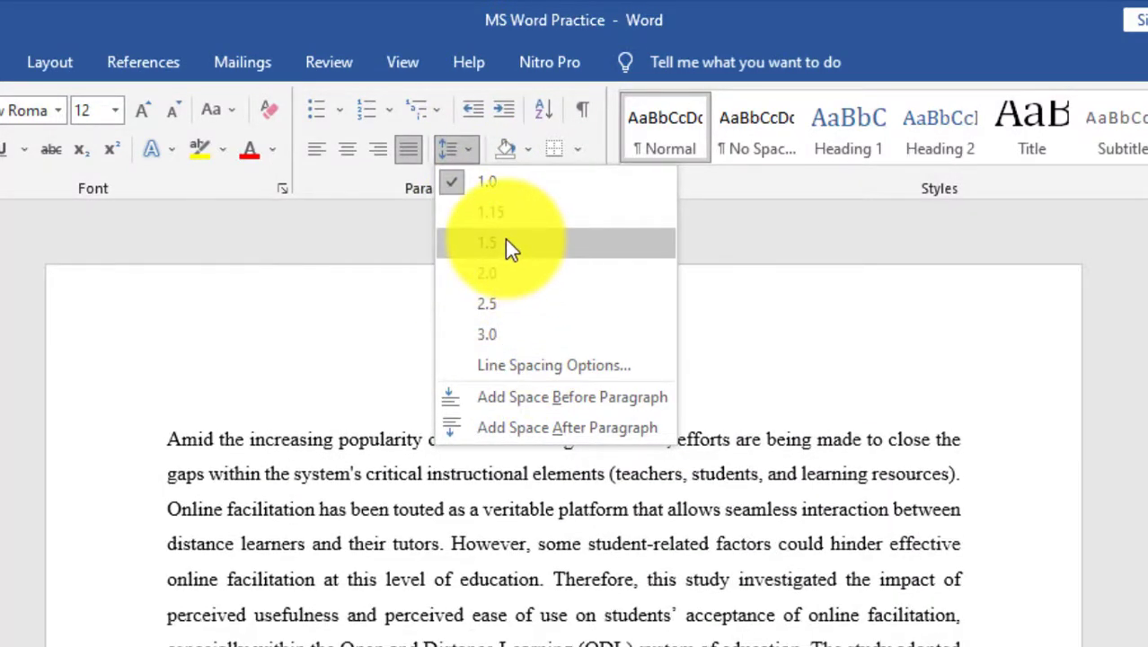
click(504, 243)
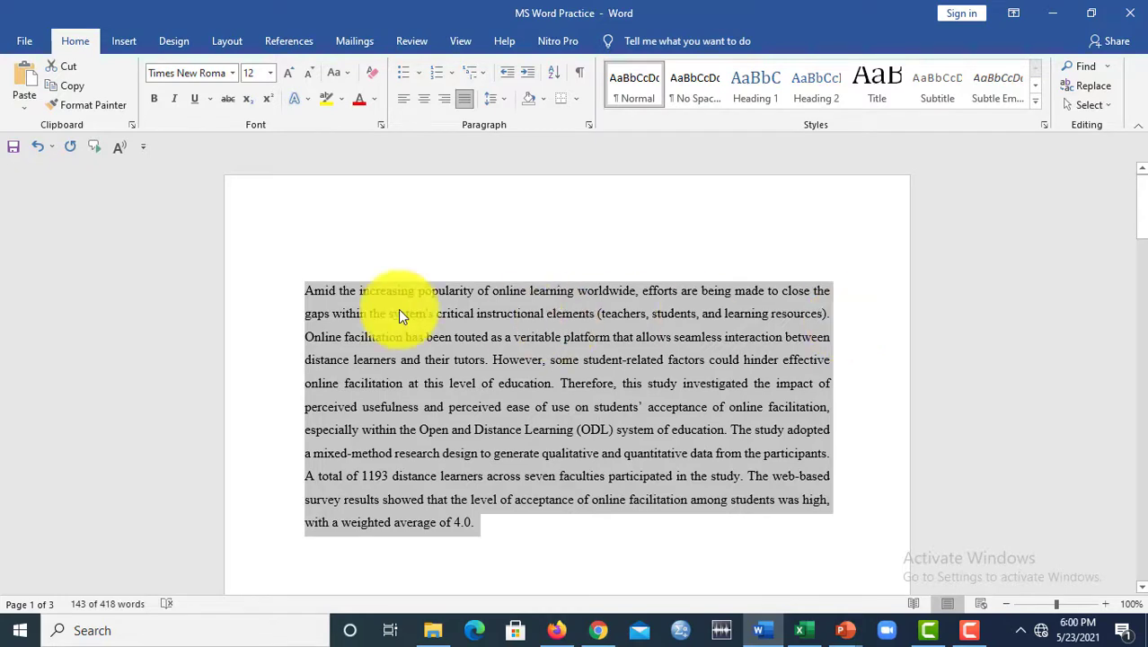
click(355, 361)
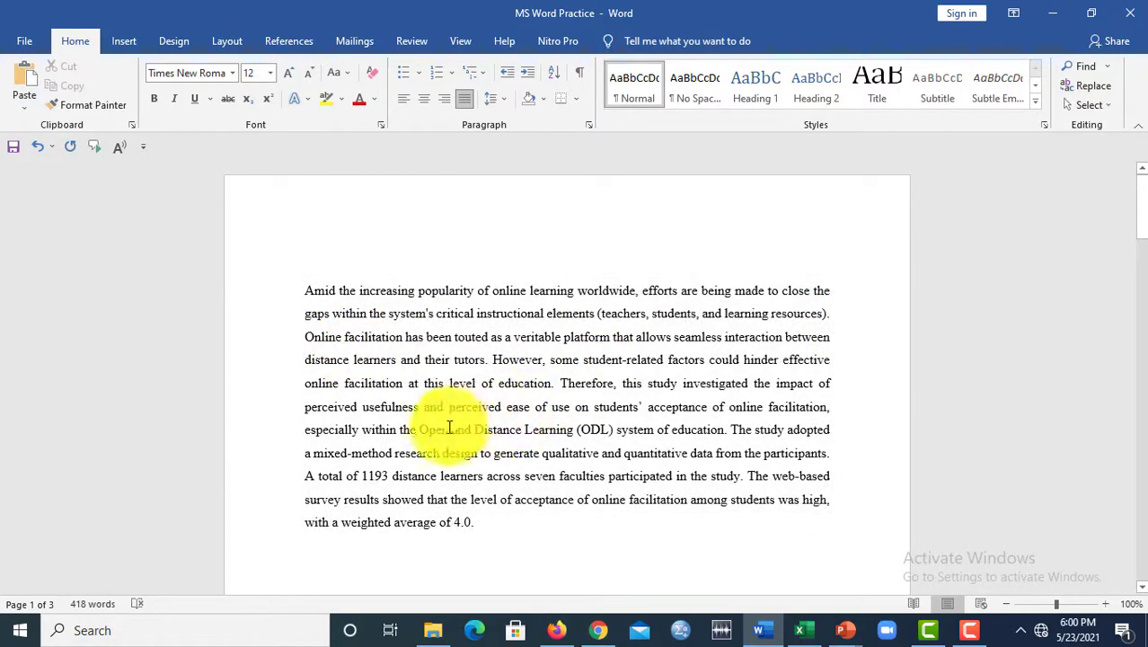
Step: Change the font color of the phrase "Open and Distance Learning (ODL)" to the standard dark blue
drag(422, 430, 612, 429)
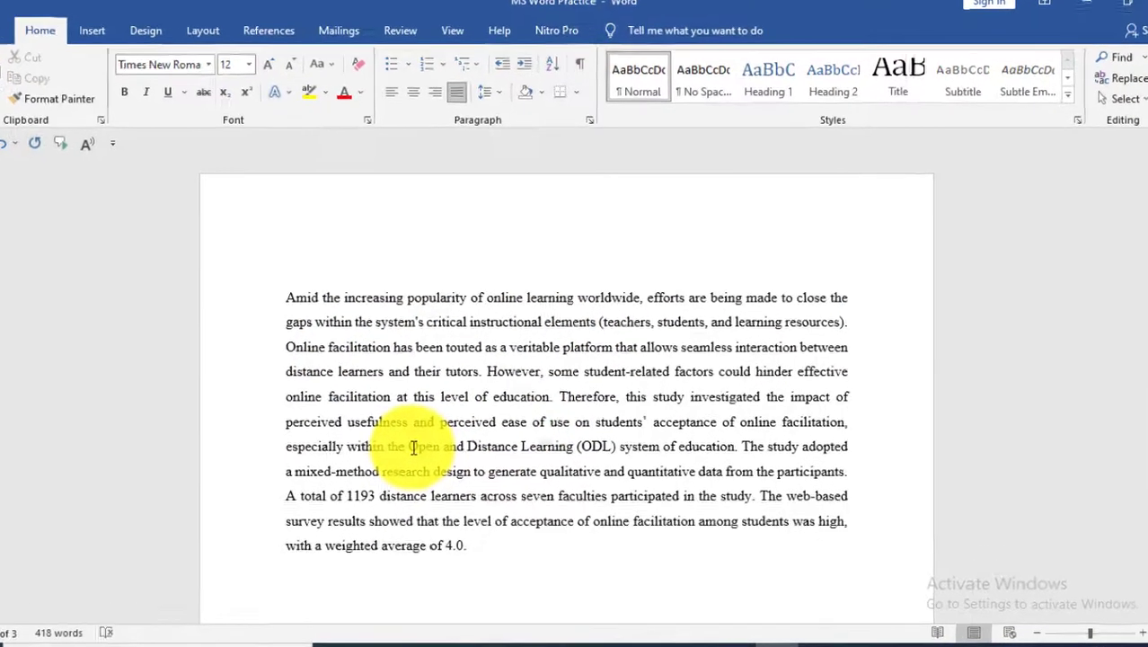
drag(633, 547, 634, 546)
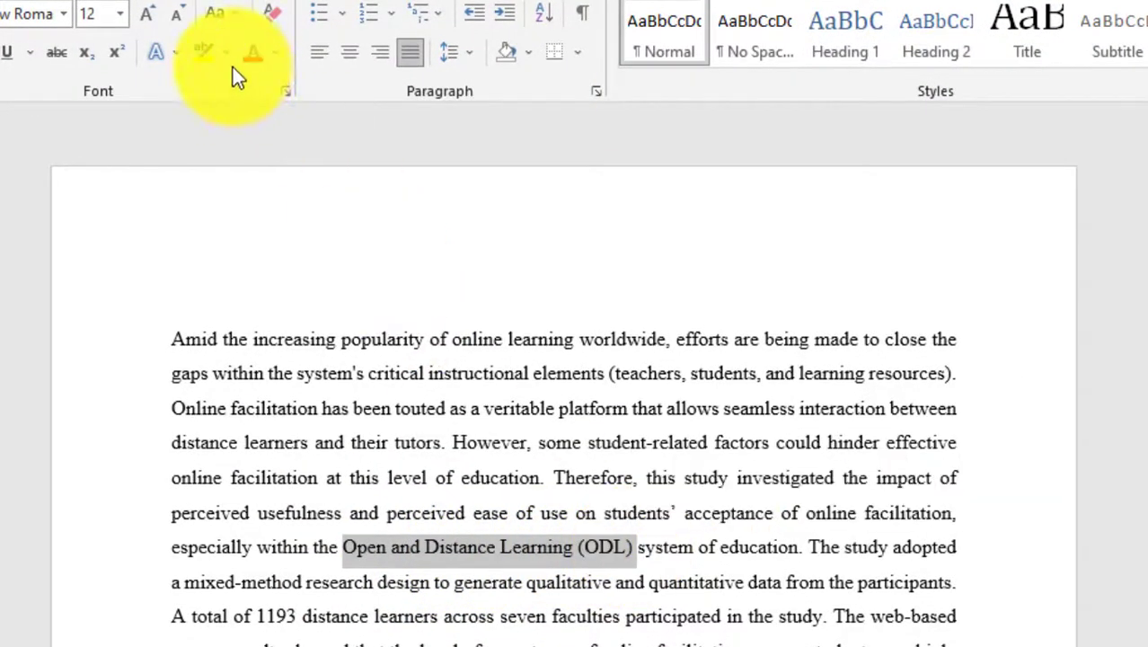
click(276, 55)
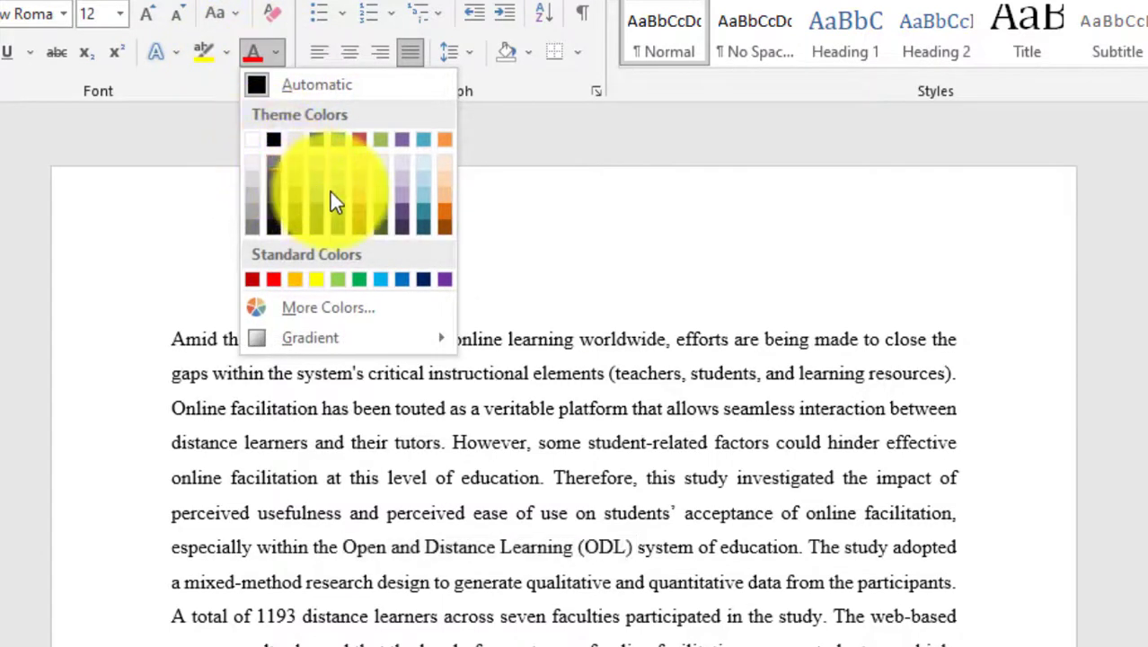
click(422, 279)
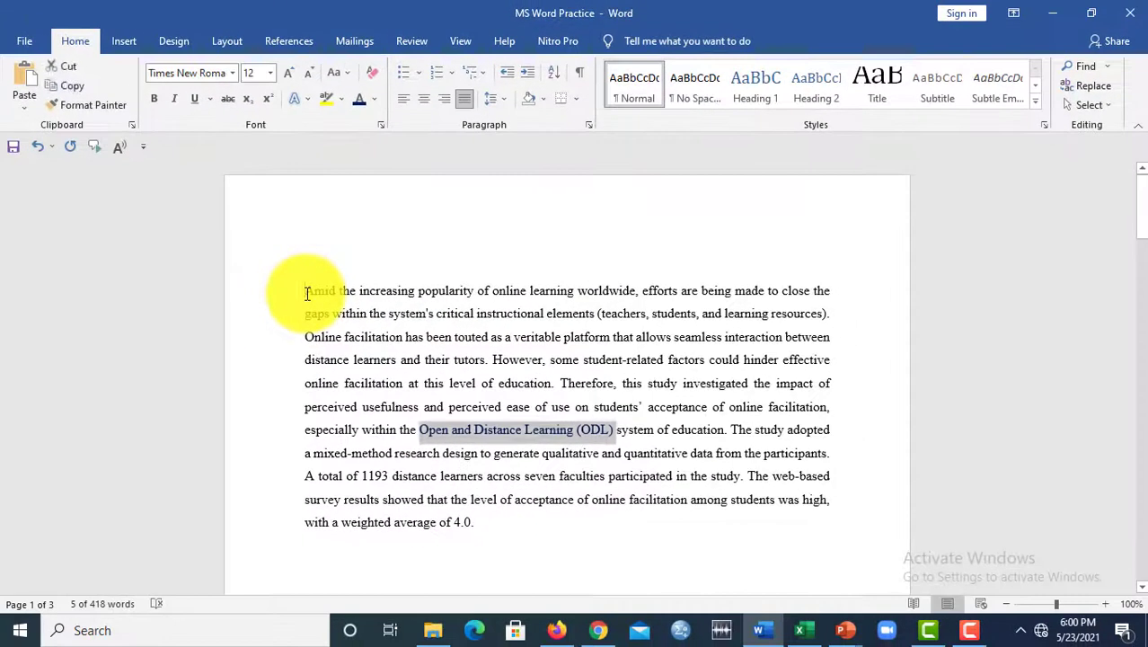
Step: Try bold, italic and underline on the opening words from "Amid the increasing popularity" through "the gaps within the"
click(174, 342)
drag(307, 293, 386, 316)
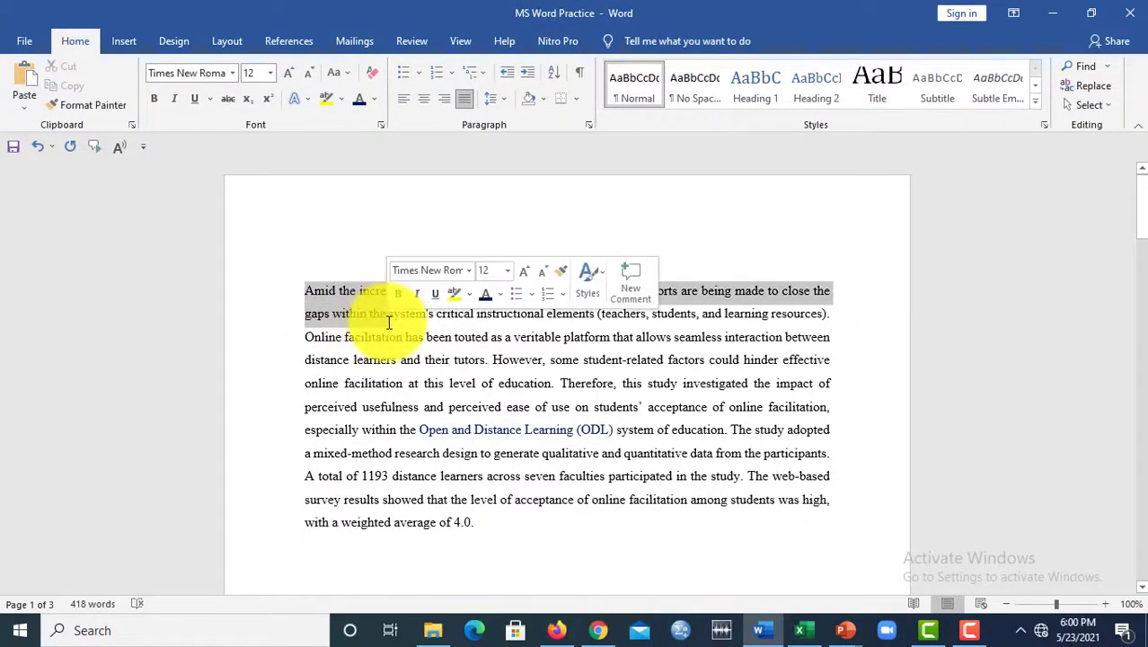
click(154, 100)
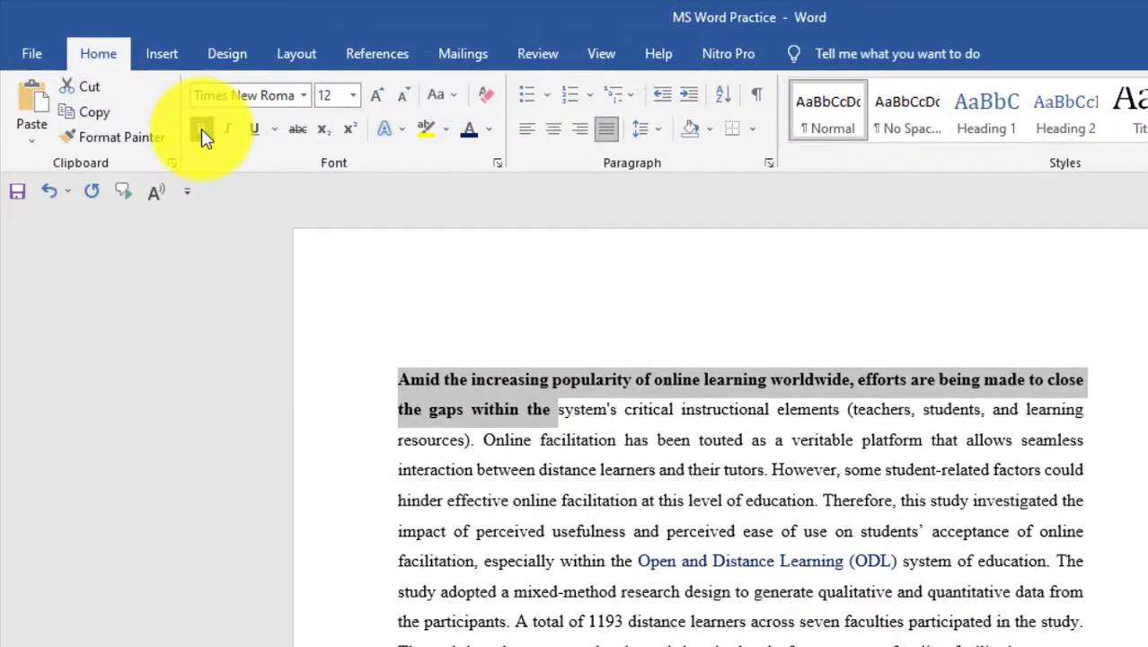
click(230, 132)
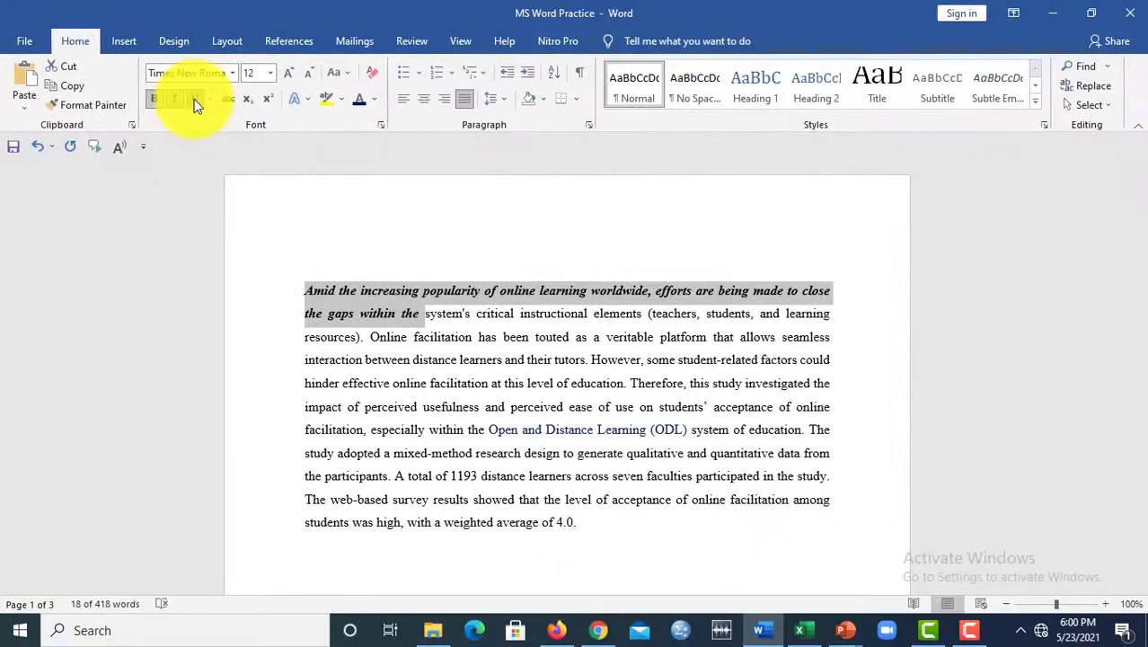
click(195, 100)
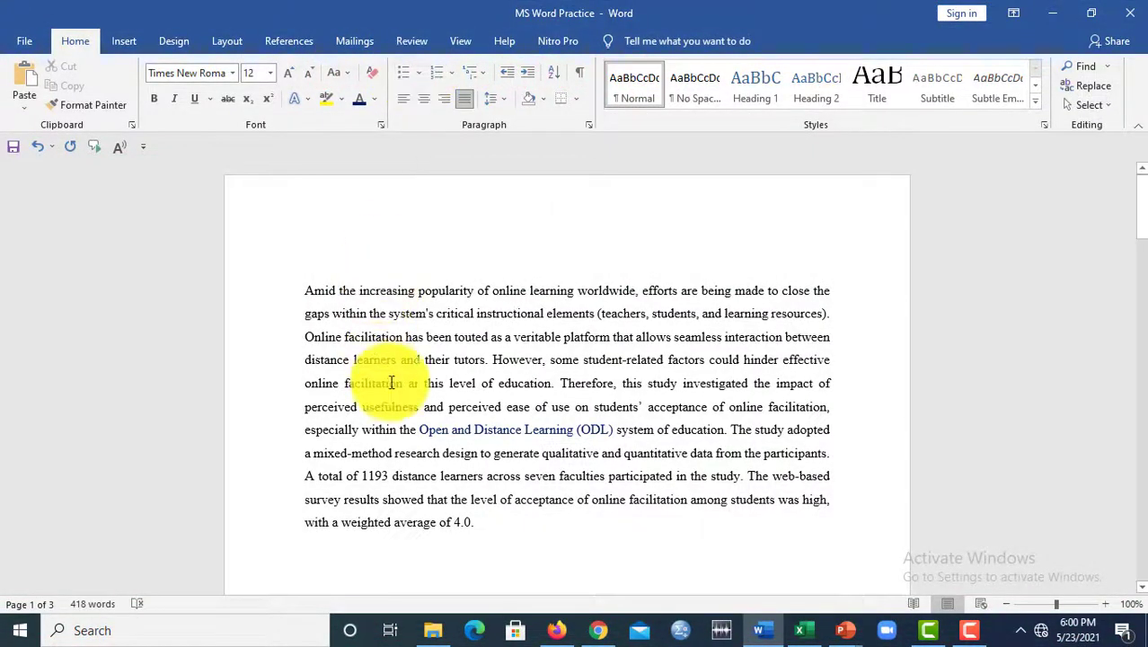
Step: Split the text before "Therefore, this study" into a new paragraph and format that paragraph with a solid round bullet
click(560, 386)
key(Return)
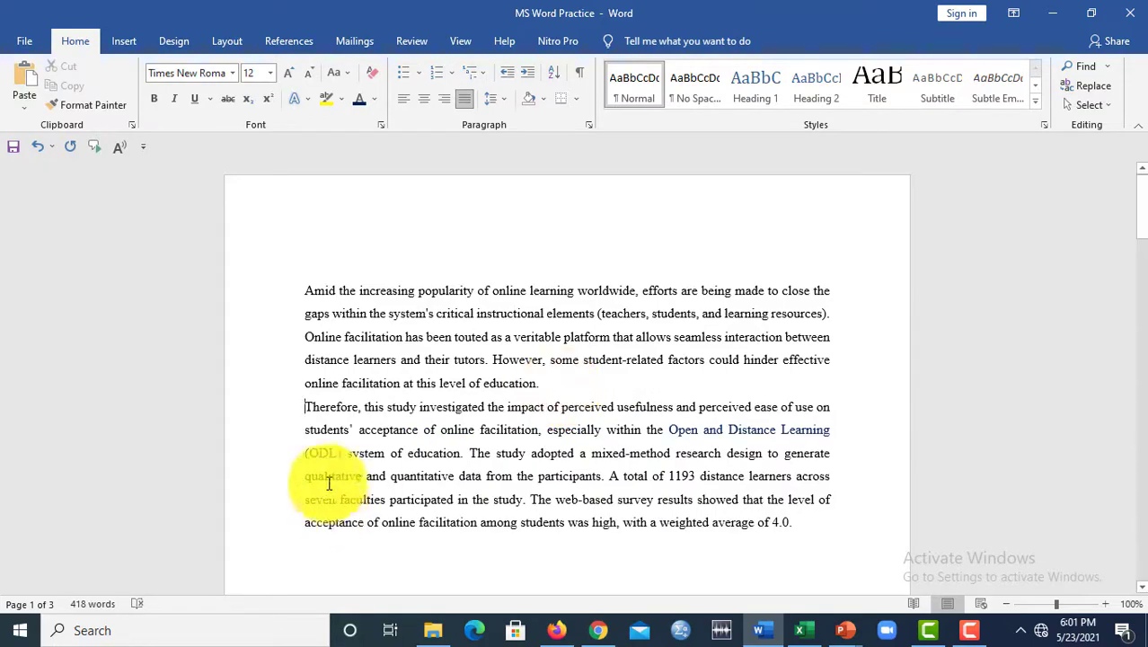
click(311, 406)
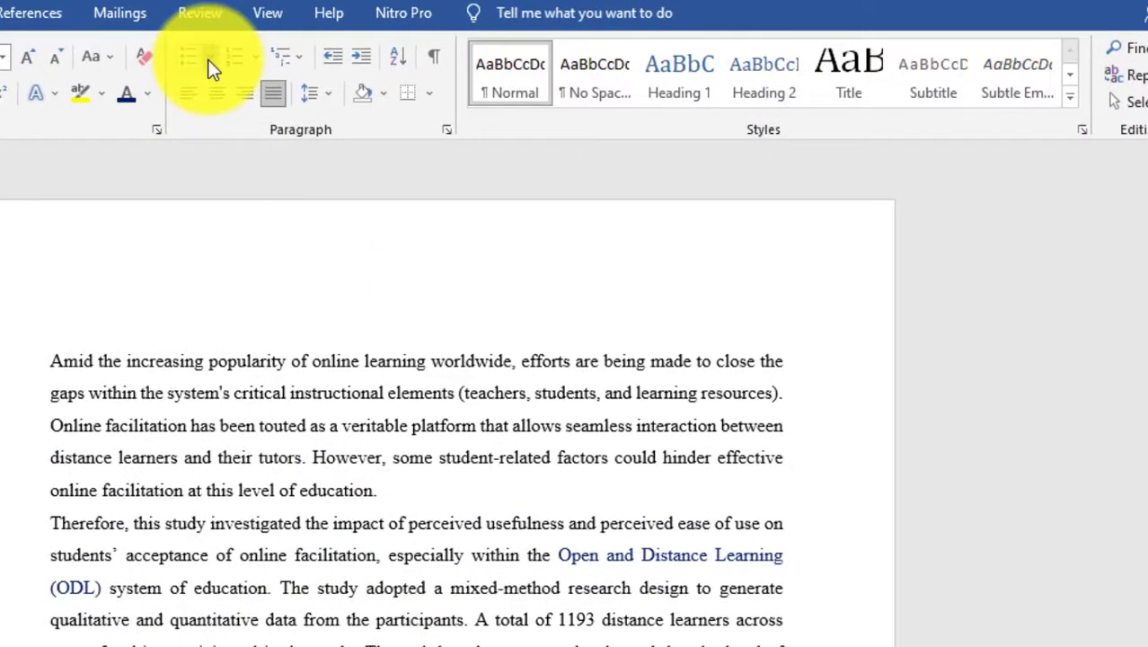
click(209, 59)
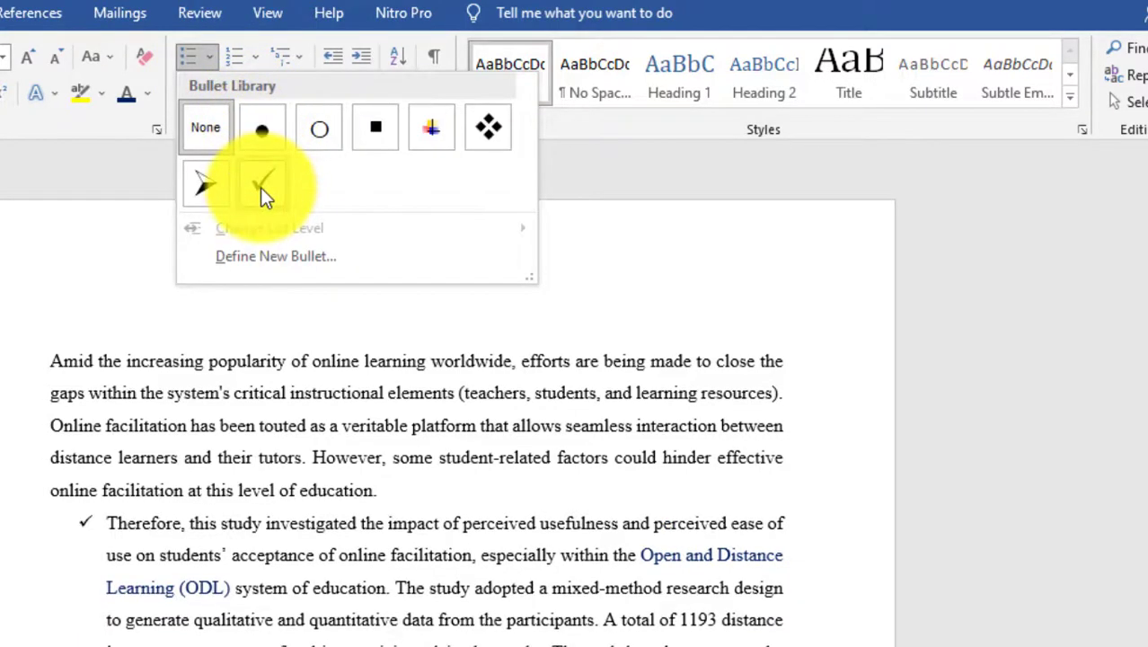
click(263, 133)
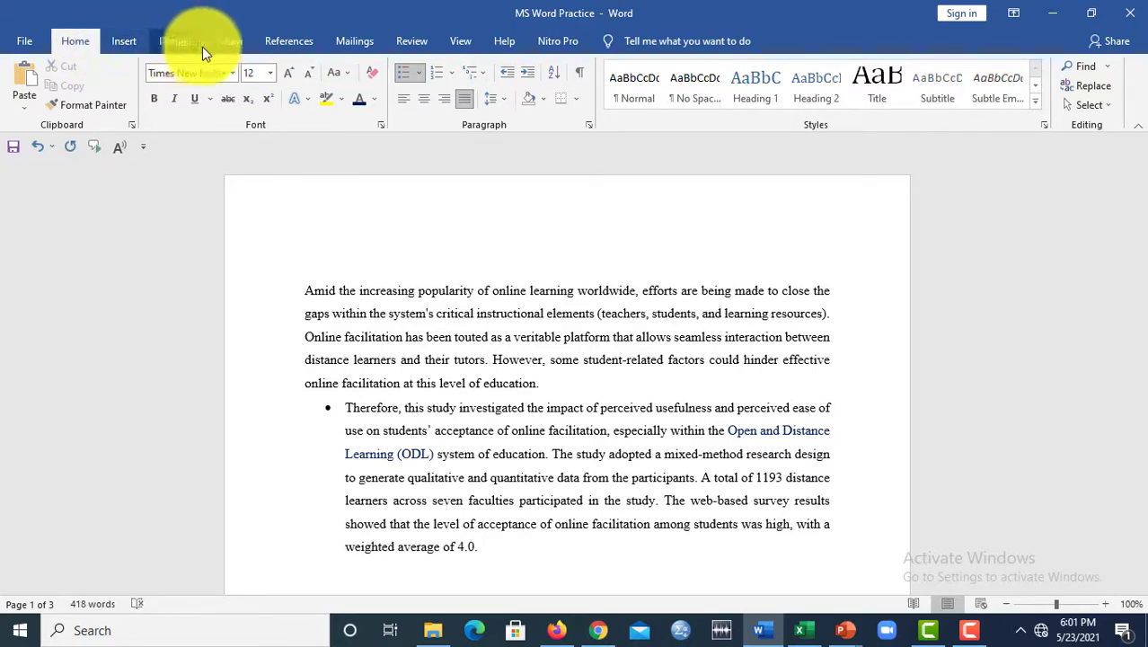
Step: Insert a table with five columns and four rows on a new line below the bulleted paragraph
click(121, 44)
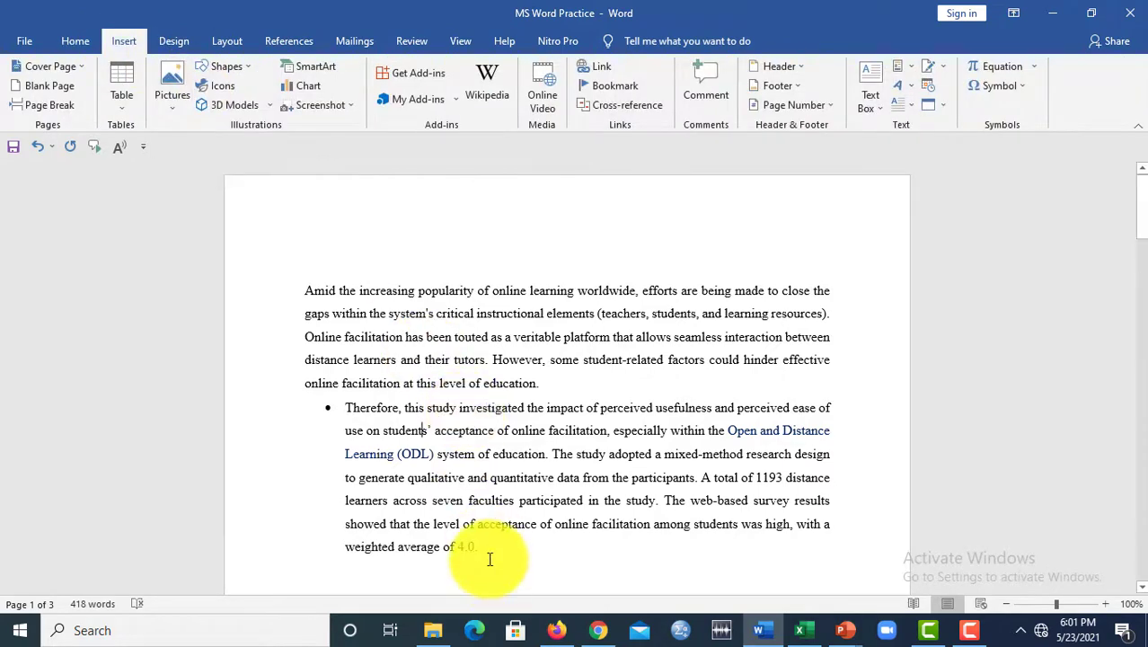
key(Return)
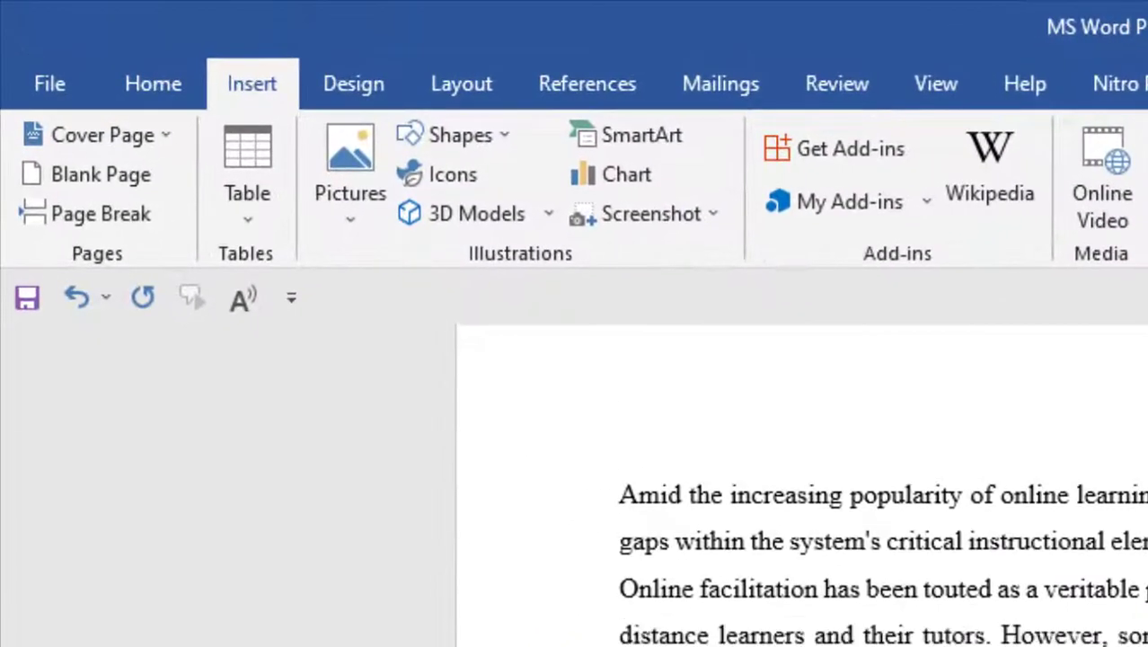
click(242, 216)
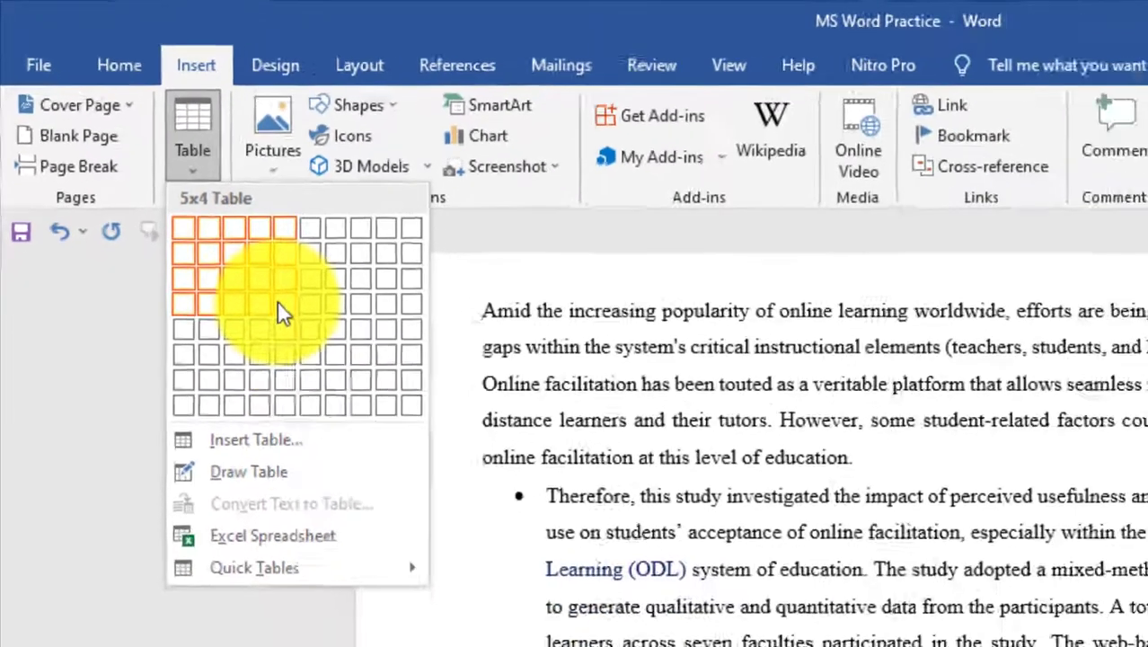
click(355, 386)
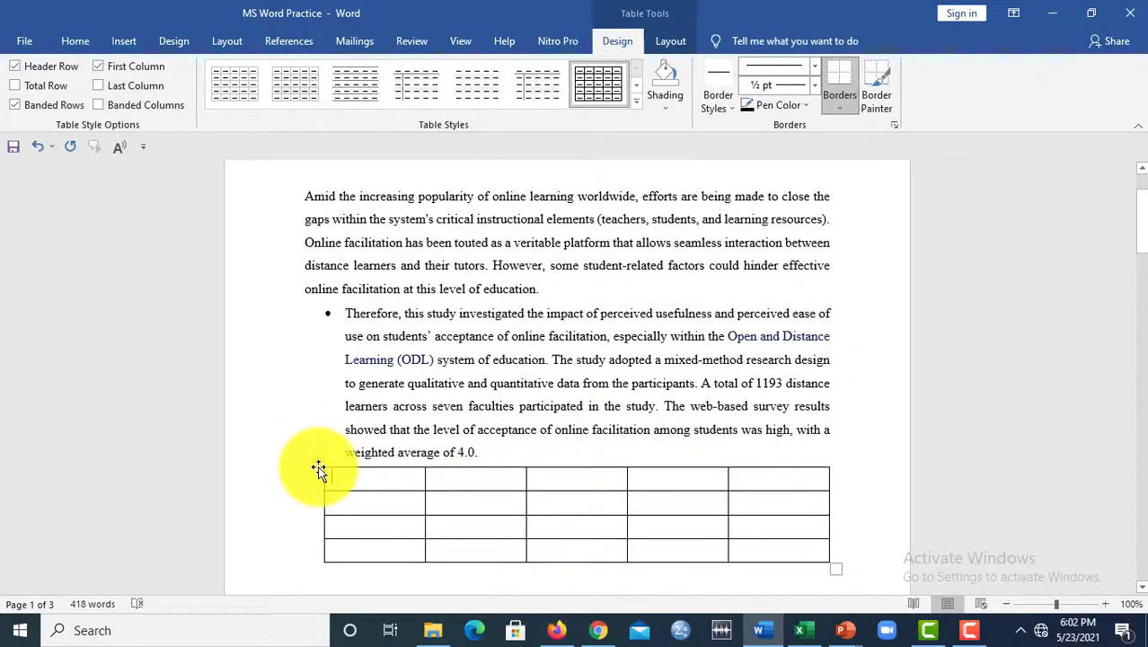
Step: Apply the orange grid table style with a solid header row to the whole table and place the cursor outside it
click(318, 461)
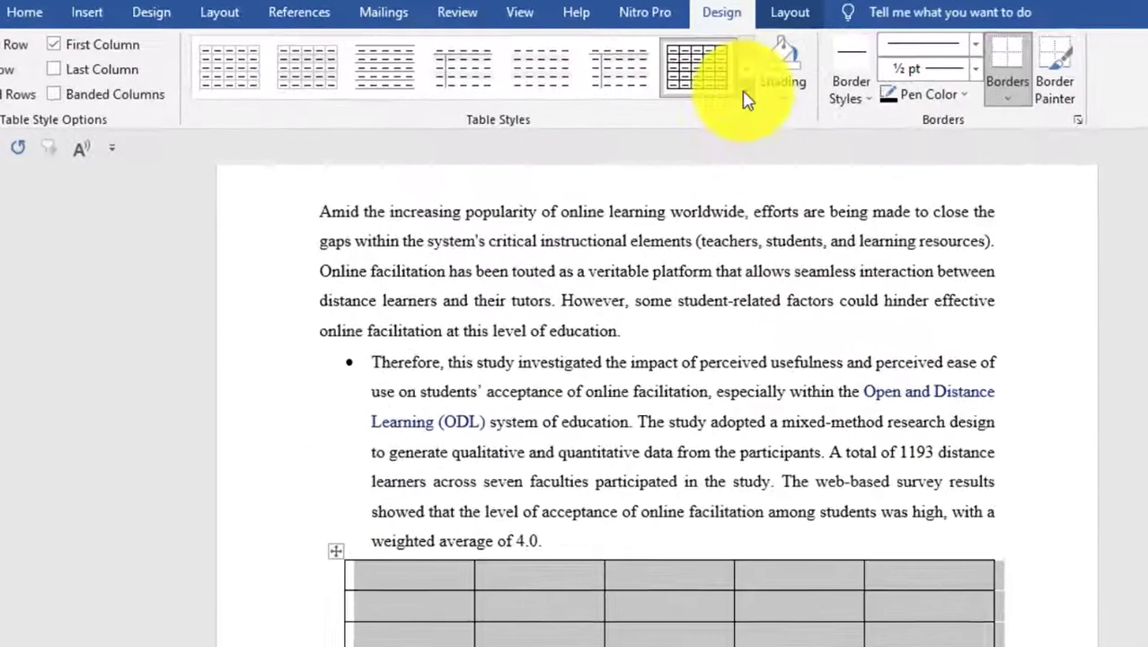
click(743, 89)
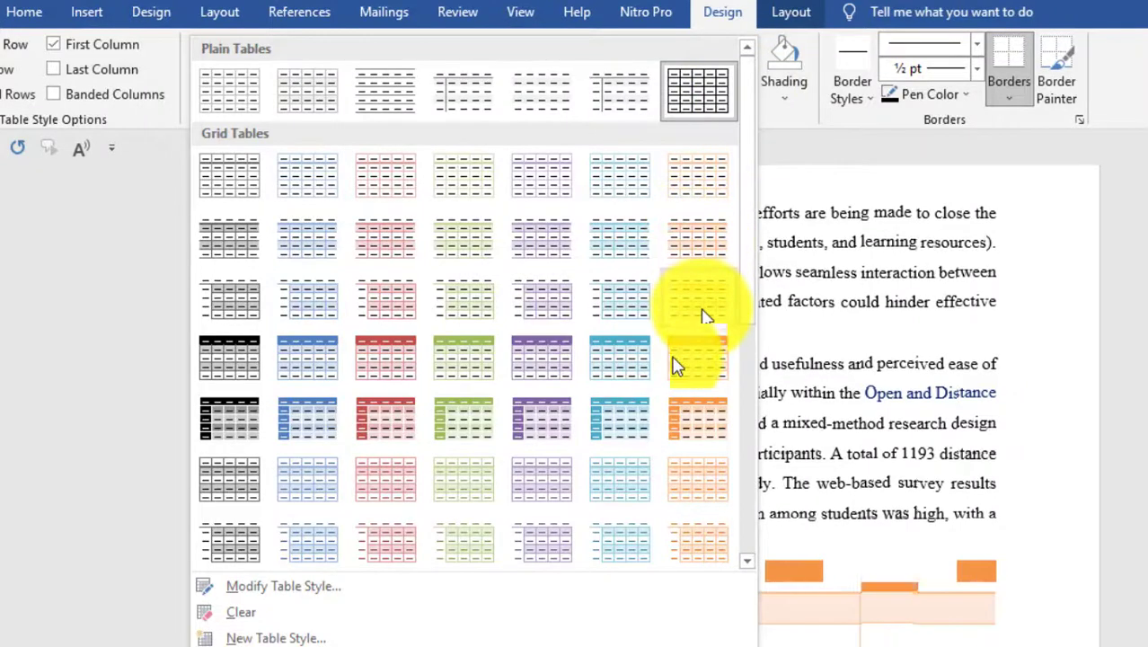
key(Escape)
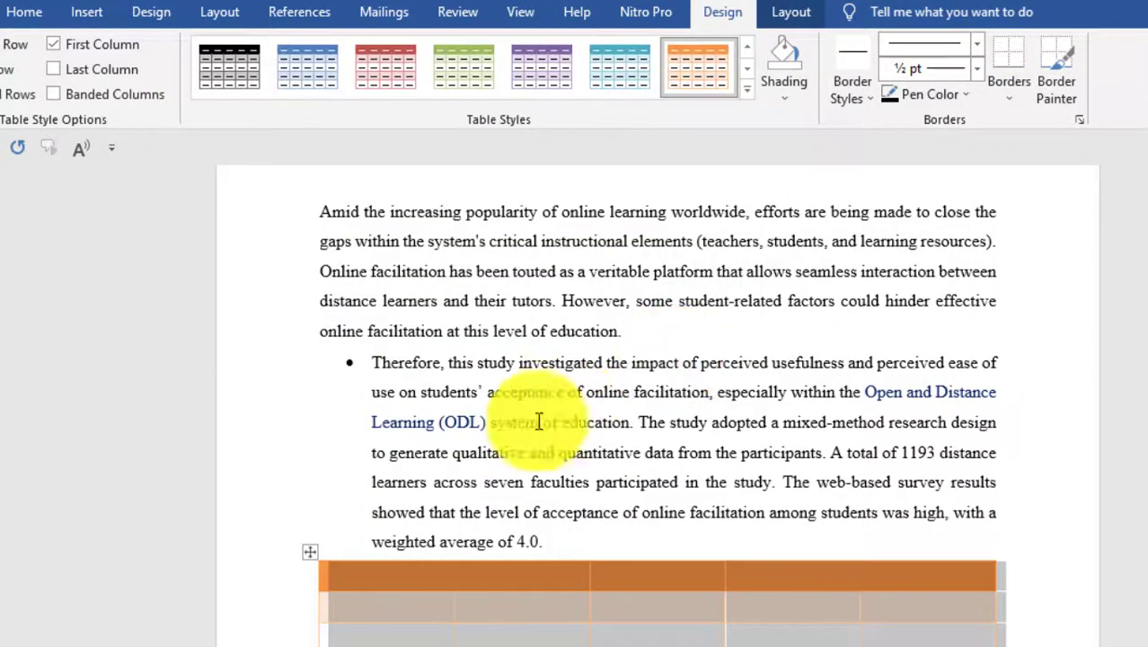
click(406, 591)
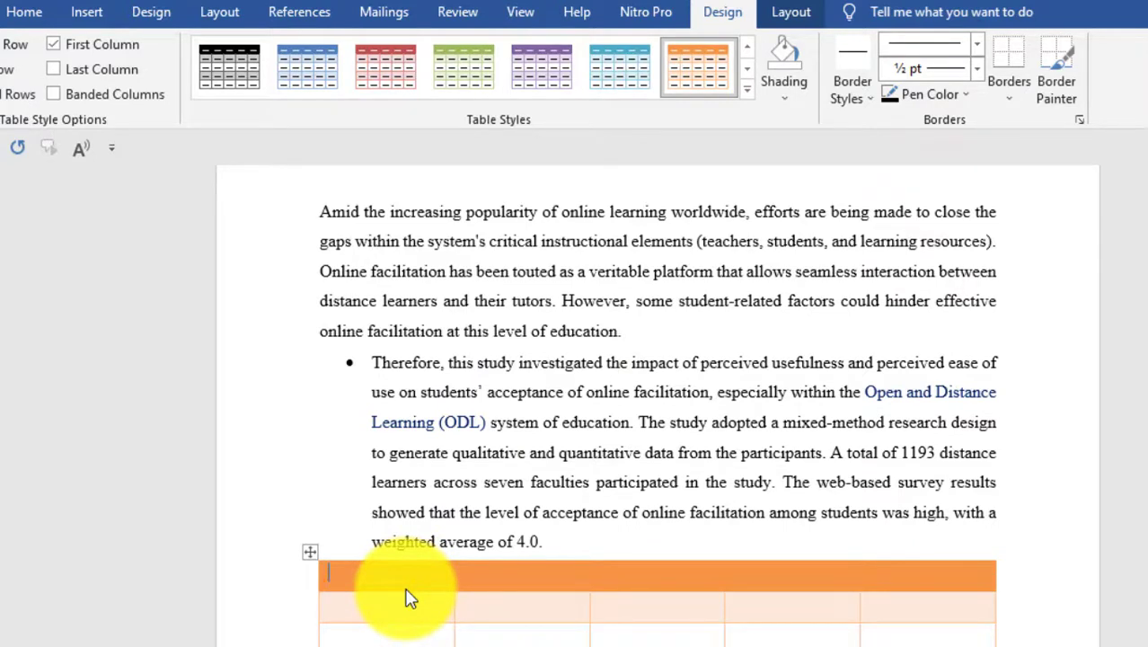
click(572, 463)
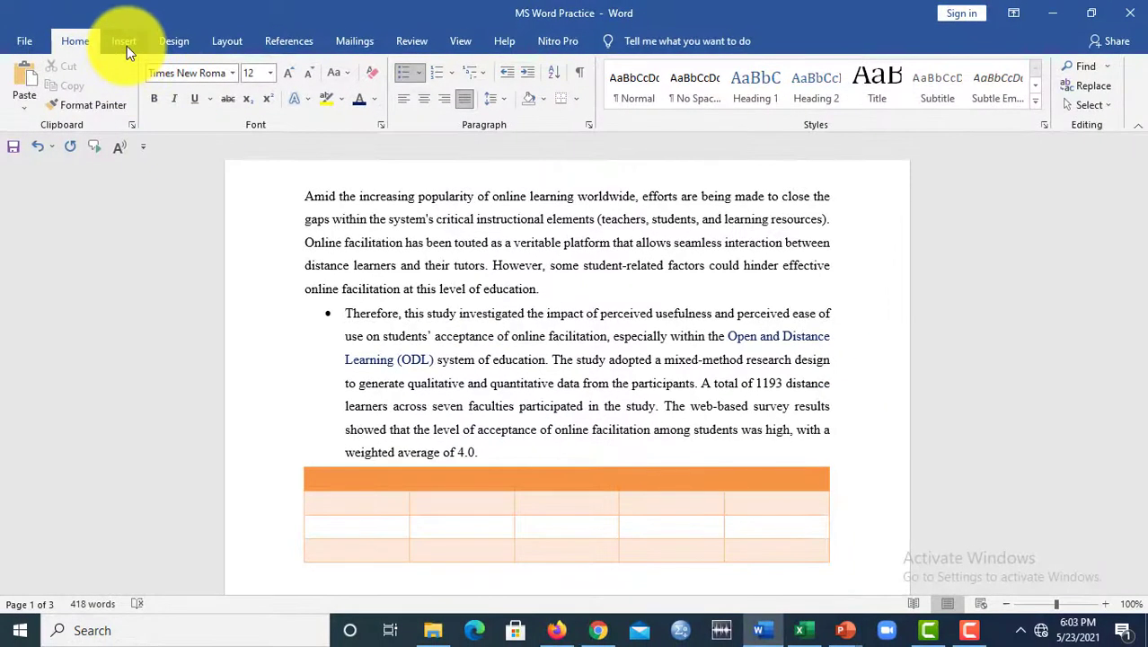
Step: Turn on Track Changes for the document
click(125, 42)
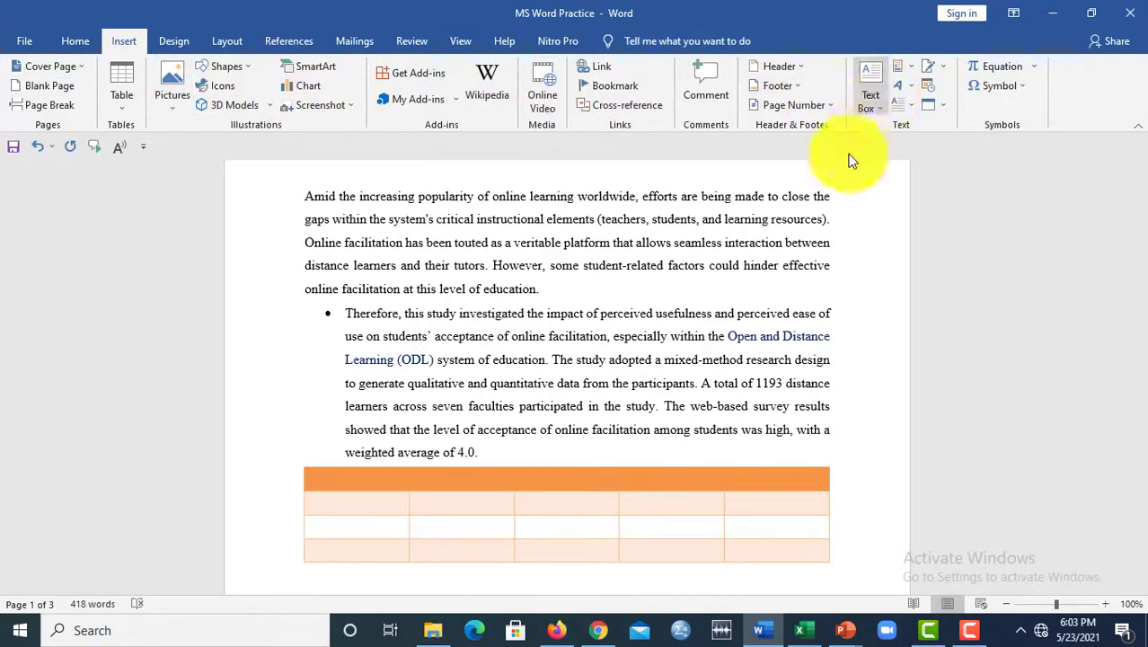
click(416, 40)
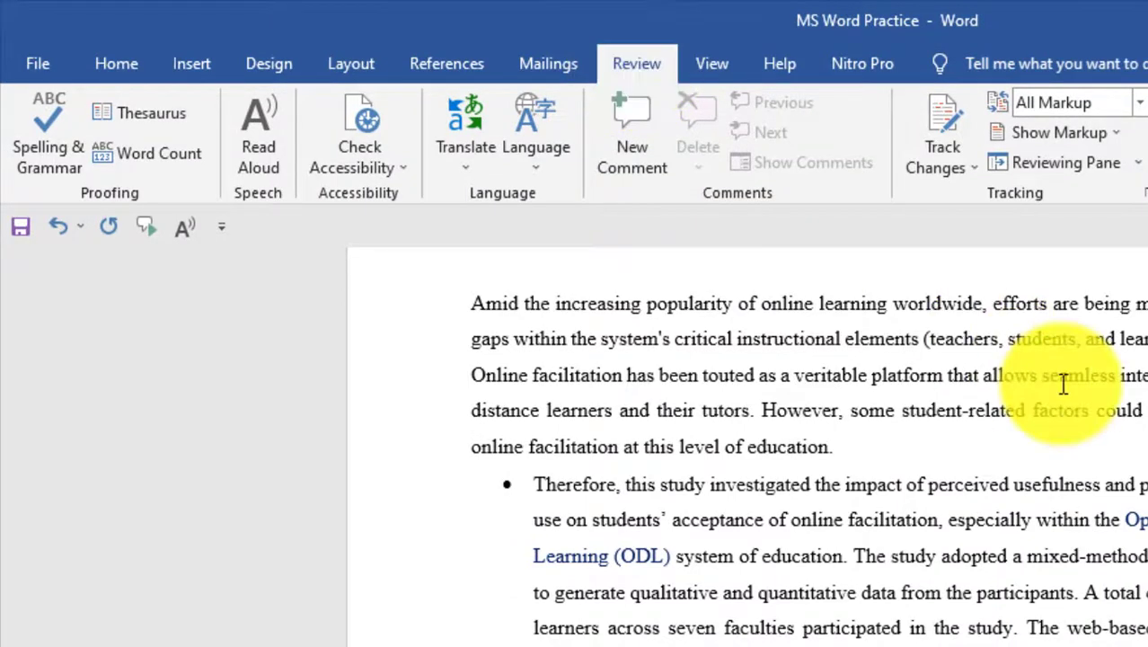
click(971, 168)
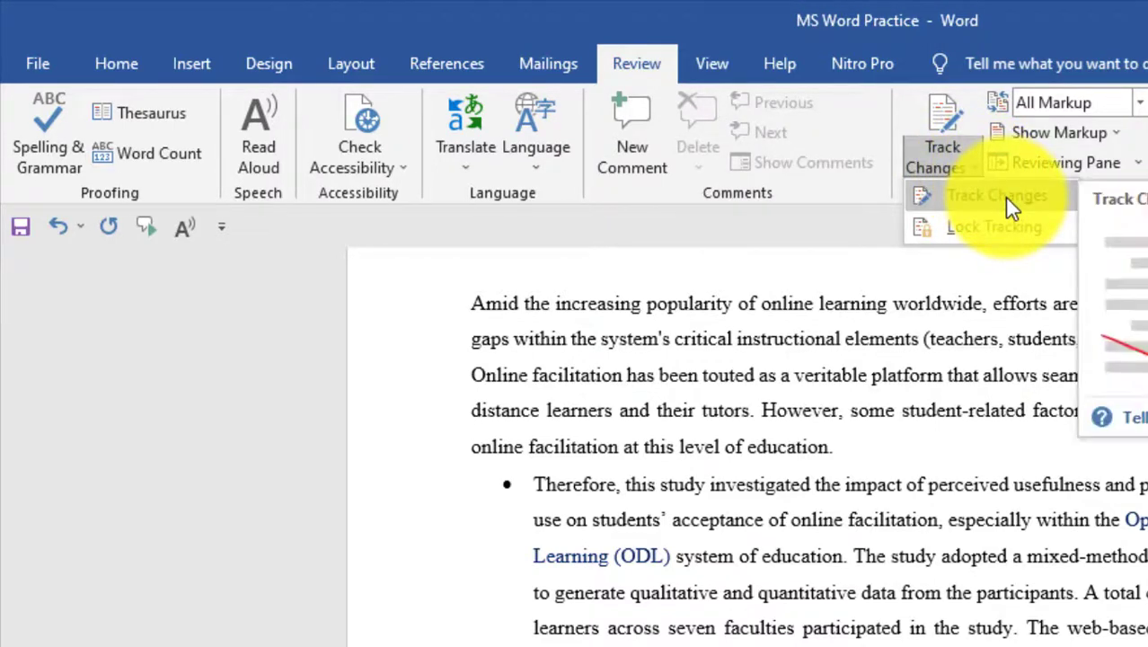
click(1004, 197)
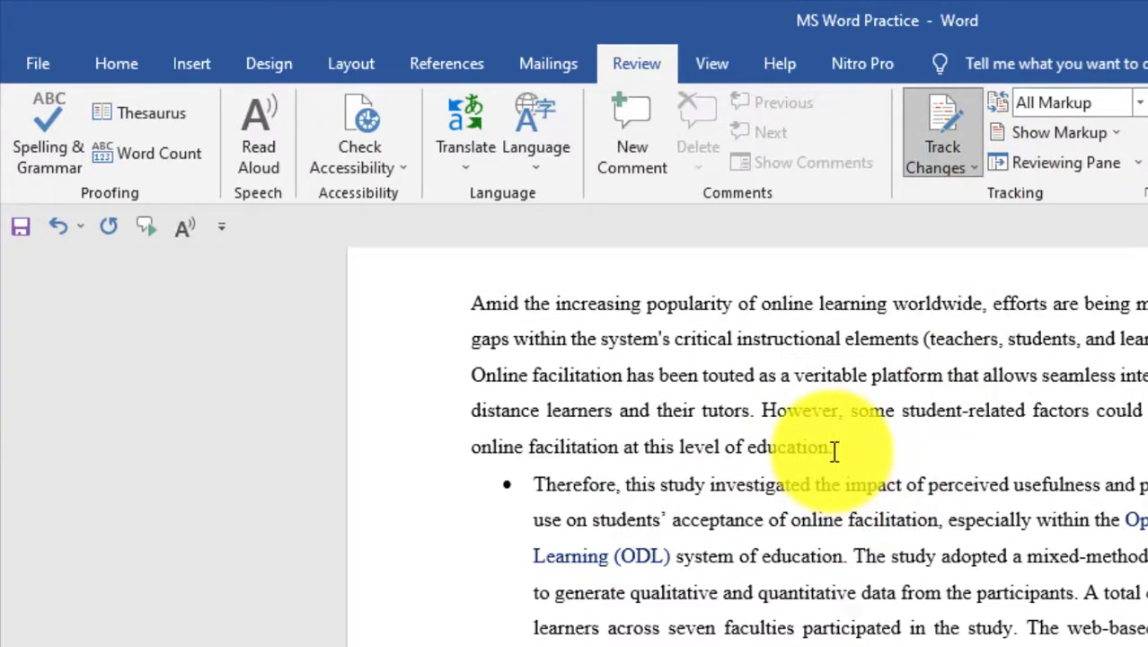
Step: Delete the first paragraph's last sentence, from "However, some student-related factors" through "this level of education.", as a tracked change
key(BackSpace)
key(BackSpace)
key(BackSpace)
key(BackSpace)
key(BackSpace)
key(BackSpace)
key(BackSpace)
key(BackSpace)
key(BackSpace)
key(BackSpace)
key(BackSpace)
key(BackSpace)
key(BackSpace)
key(BackSpace)
key(BackSpace)
key(BackSpace)
key(BackSpace)
key(BackSpace)
key(BackSpace)
key(BackSpace)
key(BackSpace)
key(BackSpace)
key(BackSpace)
key(BackSpace)
key(BackSpace)
key(BackSpace)
key(BackSpace)
key(BackSpace)
key(BackSpace)
key(BackSpace)
key(BackSpace)
key(BackSpace)
key(BackSpace)
key(BackSpace)
key(BackSpace)
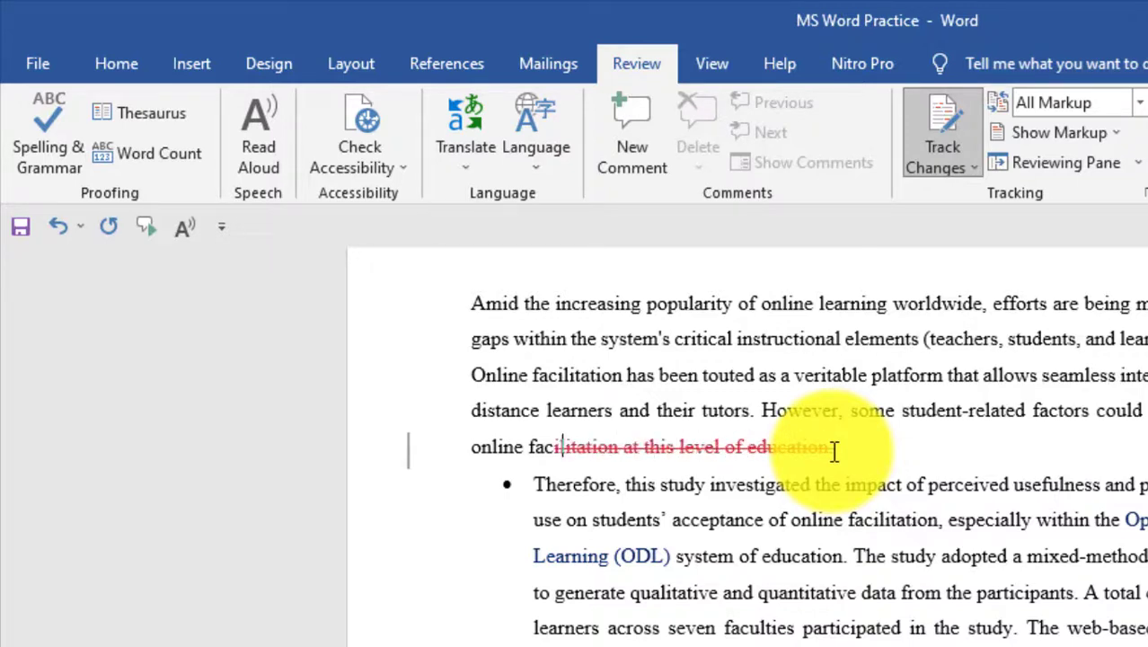
key(BackSpace)
key(BackSpace)
key(BackSpace)
key(BackSpace)
key(BackSpace)
key(BackSpace)
key(BackSpace)
key(BackSpace)
key(BackSpace)
key(BackSpace)
key(BackSpace)
key(BackSpace)
key(BackSpace)
key(BackSpace)
key(BackSpace)
key(BackSpace)
key(BackSpace)
key(BackSpace)
key(BackSpace)
key(BackSpace)
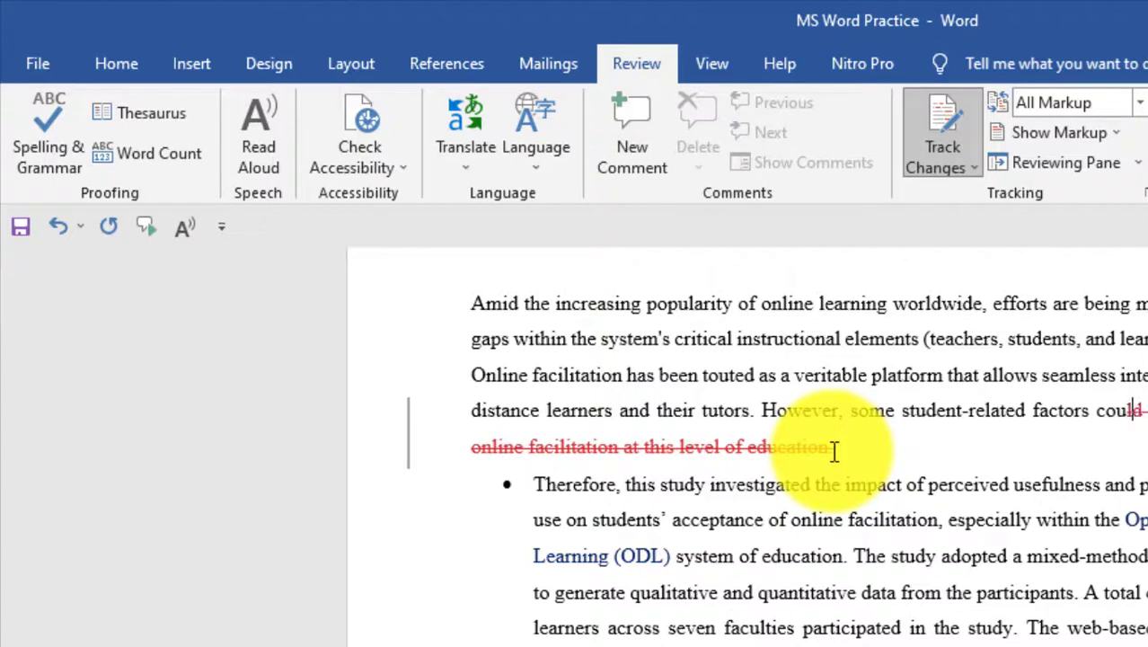
key(BackSpace)
key(BackSpace)
key(BackSpace)
key(BackSpace)
key(BackSpace)
key(BackSpace)
key(BackSpace)
key(BackSpace)
key(BackSpace)
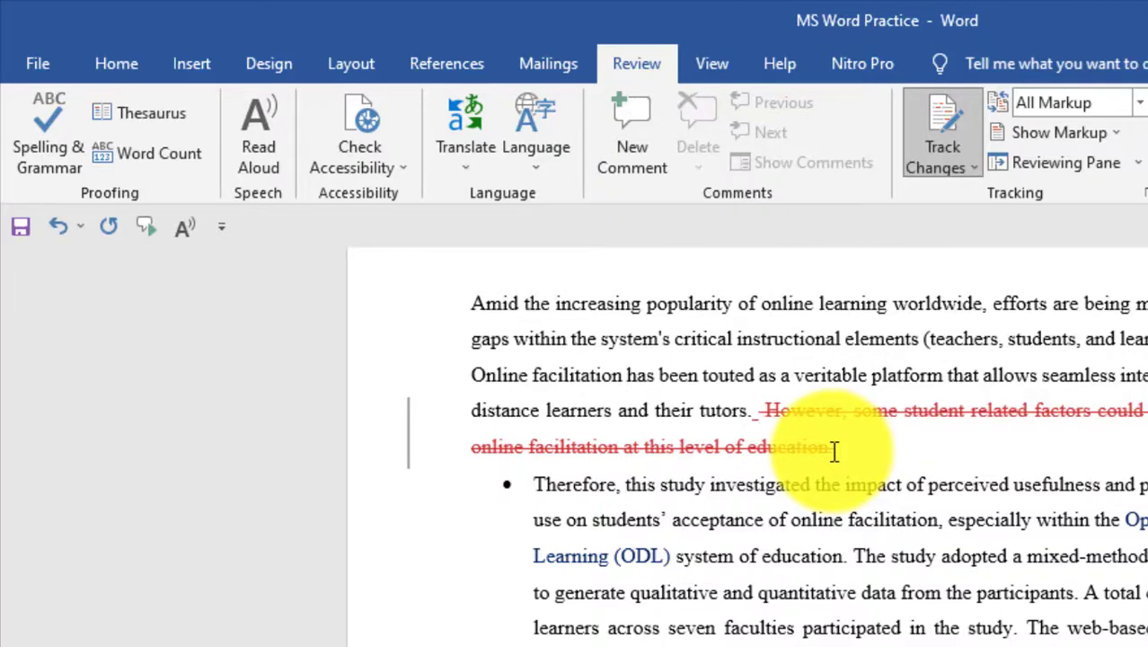
Step: Add "Please use other items" after "distance learners and their tutors." as a tracked insertion
text(Please )
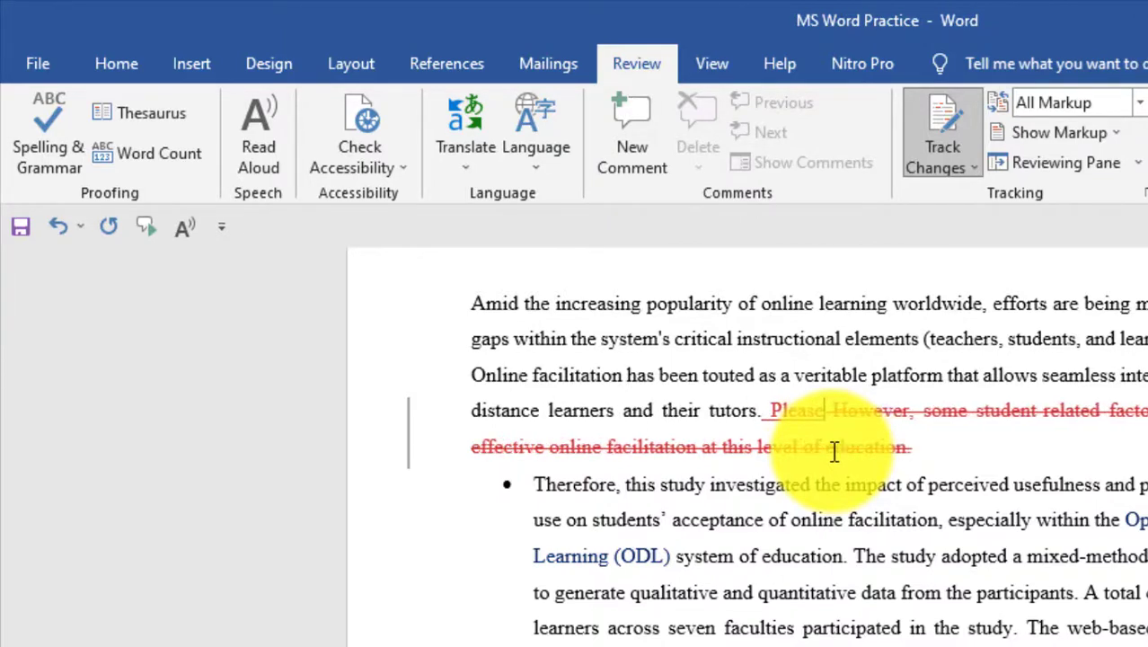
text(use other)
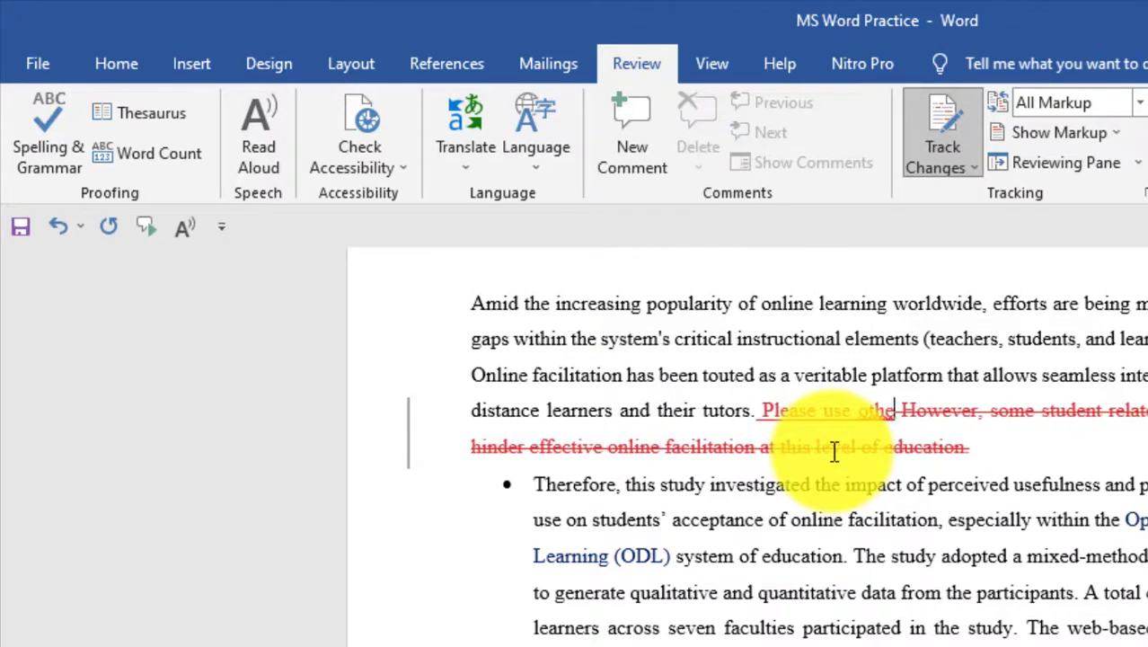
text( items)
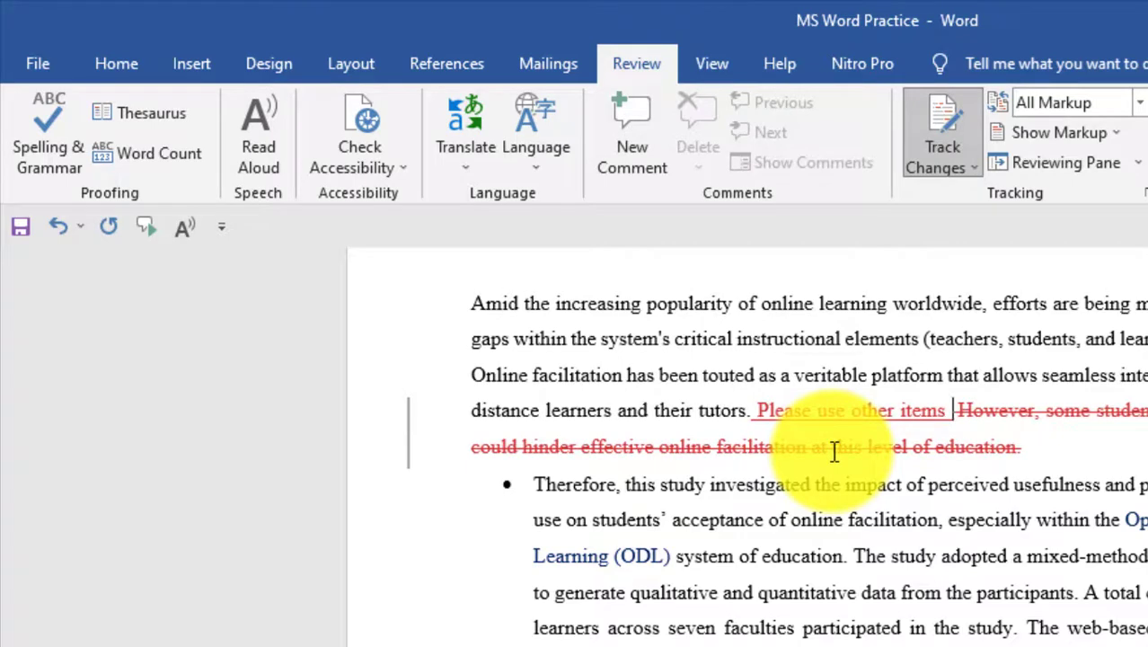
Step: Attach the comment "Put recent literature here" to the opening word "Amid" and return to the document text
mouse_move(965, 442)
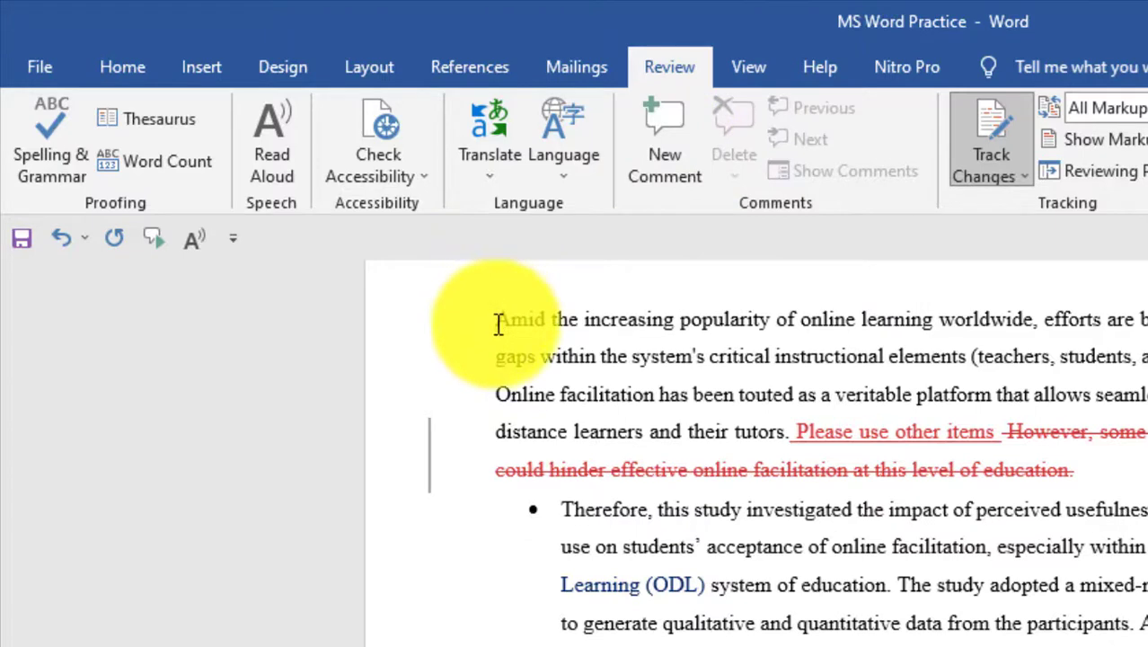
click(675, 147)
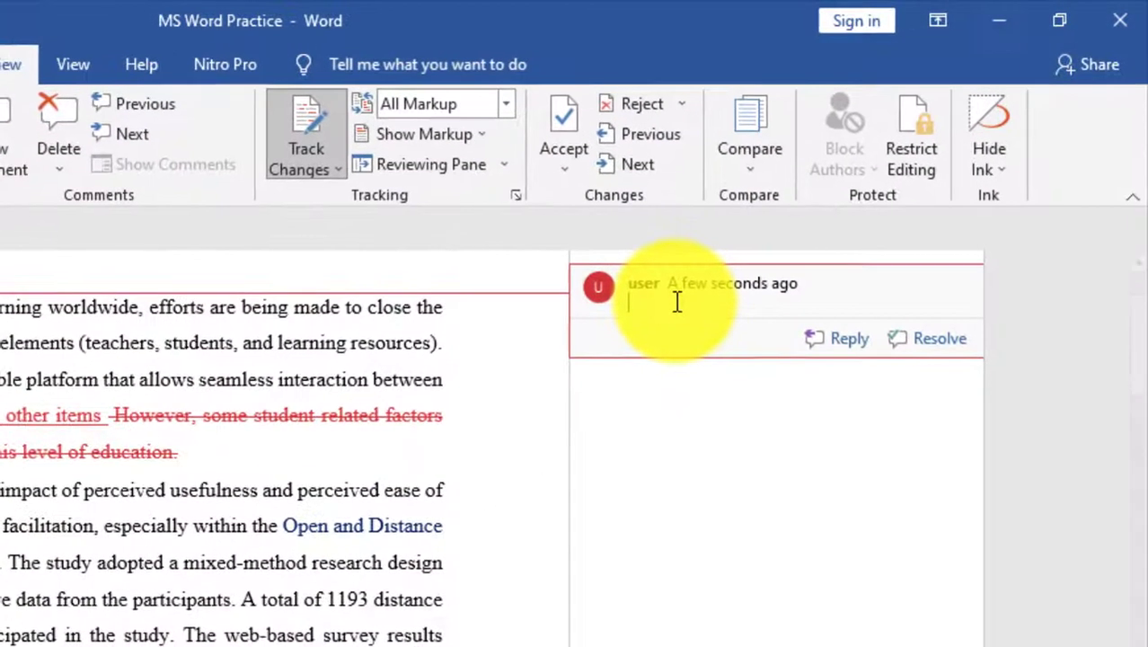
text(Put recent literature here)
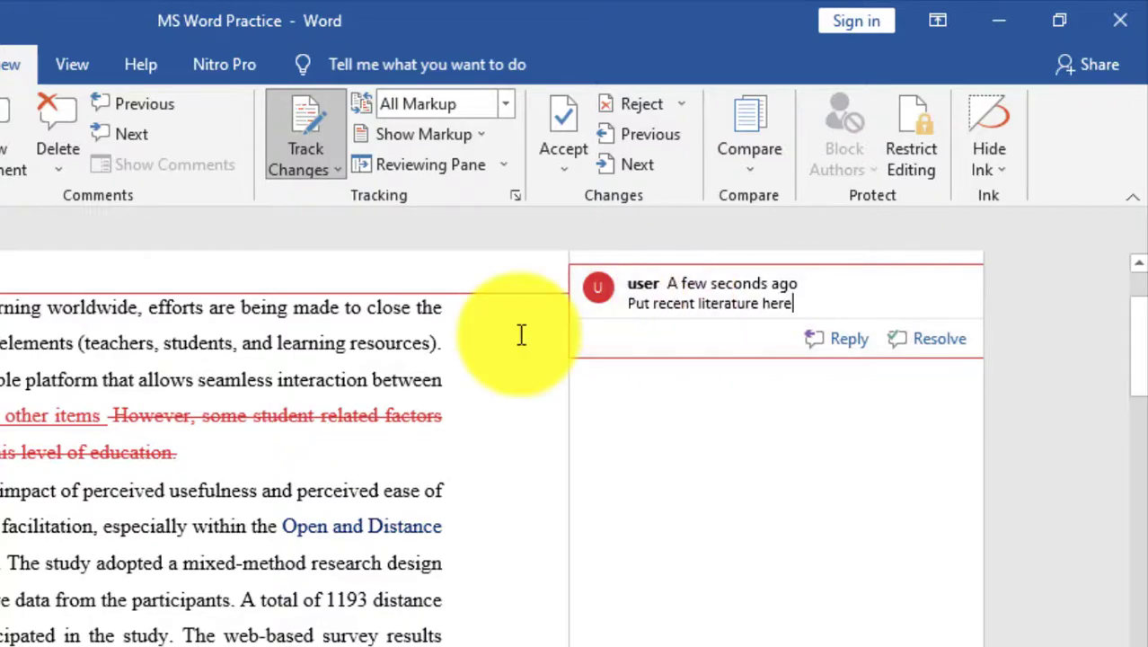
click(222, 338)
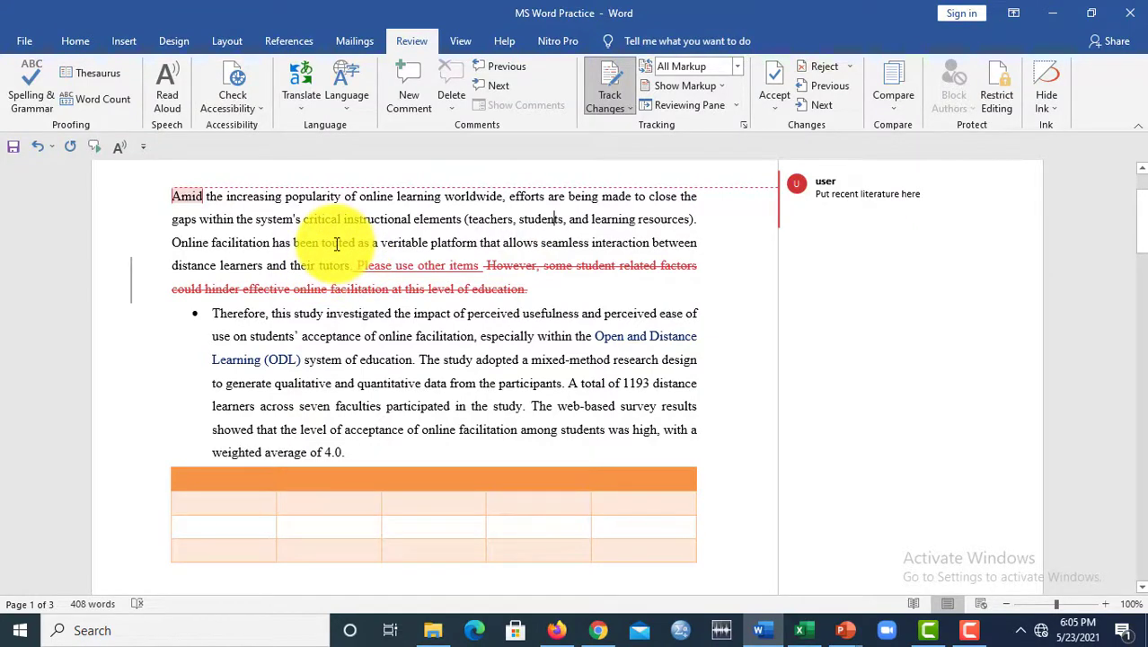
Step: Accept the tracked insertion and deletion at the end of the first paragraph and clear the selection
drag(337, 243, 540, 297)
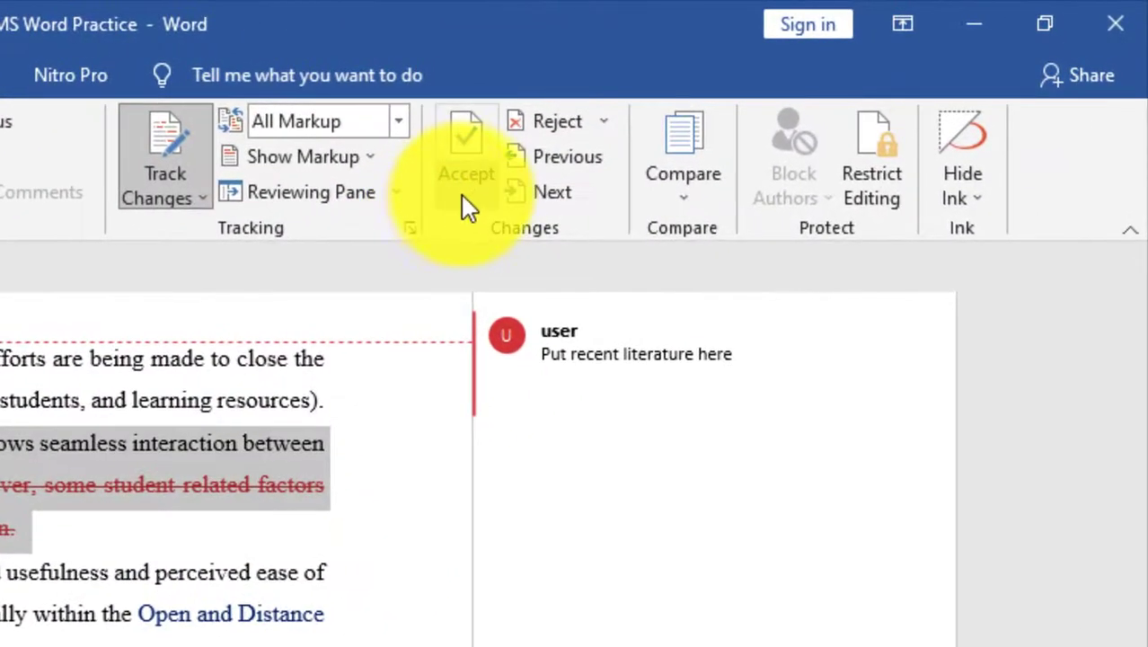
click(463, 193)
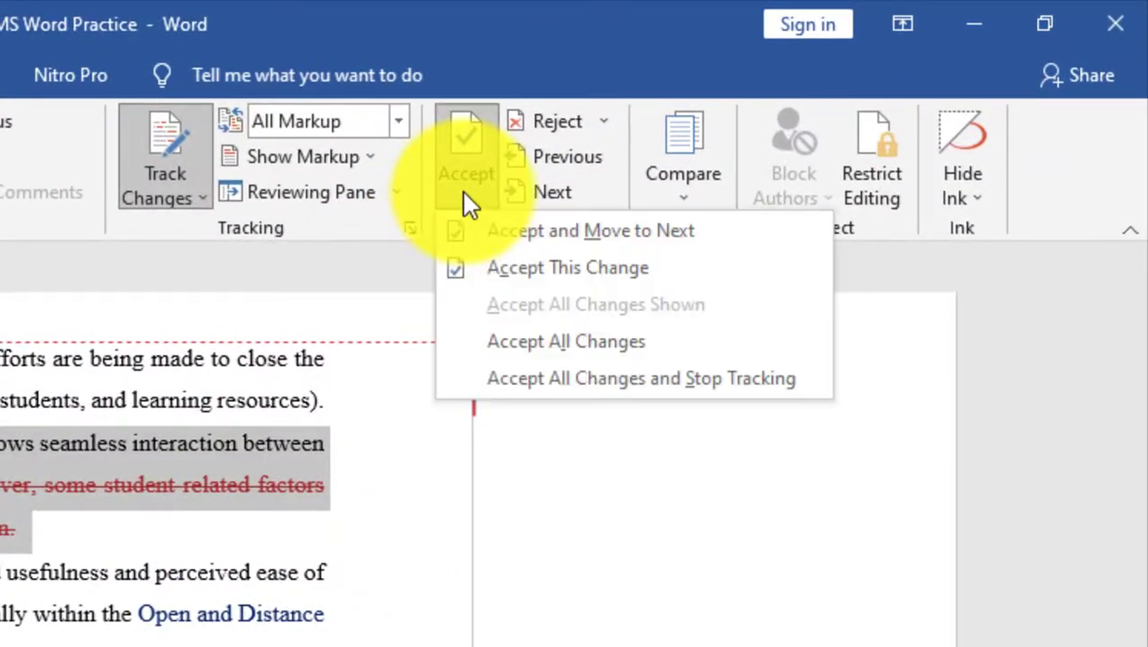
click(563, 267)
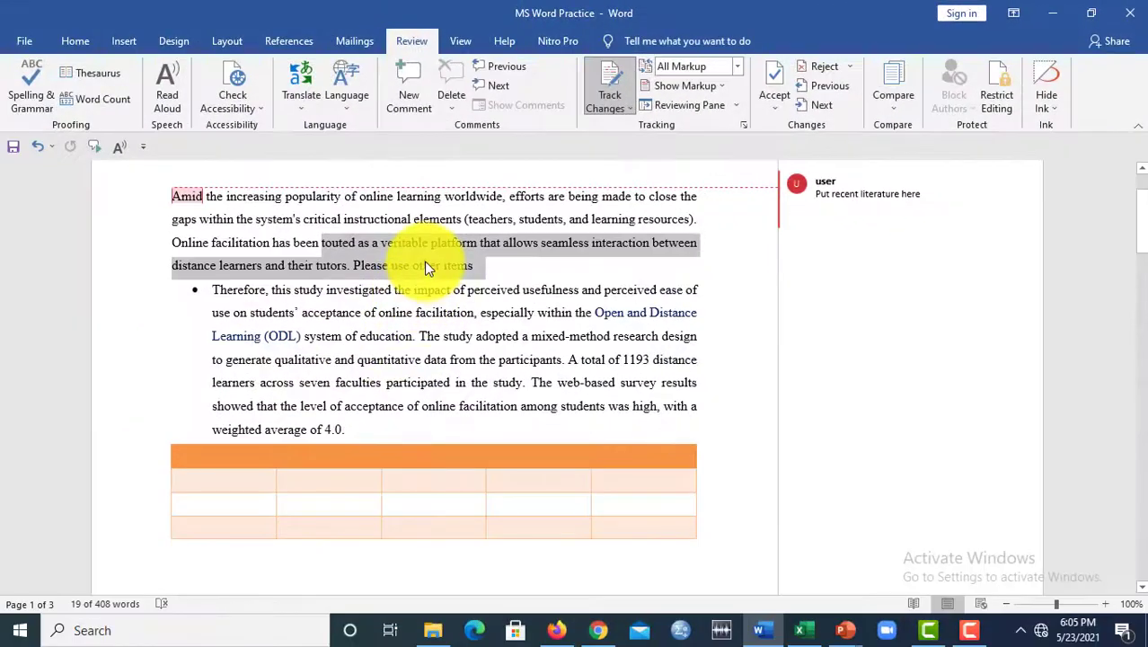
click(126, 369)
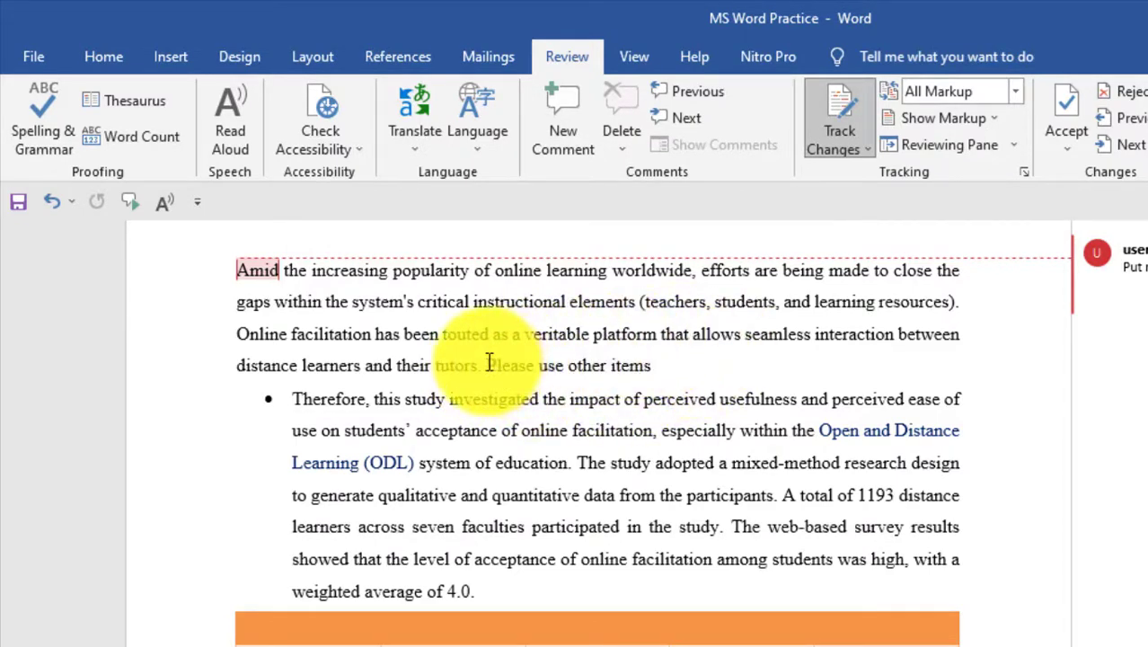
drag(492, 362, 648, 367)
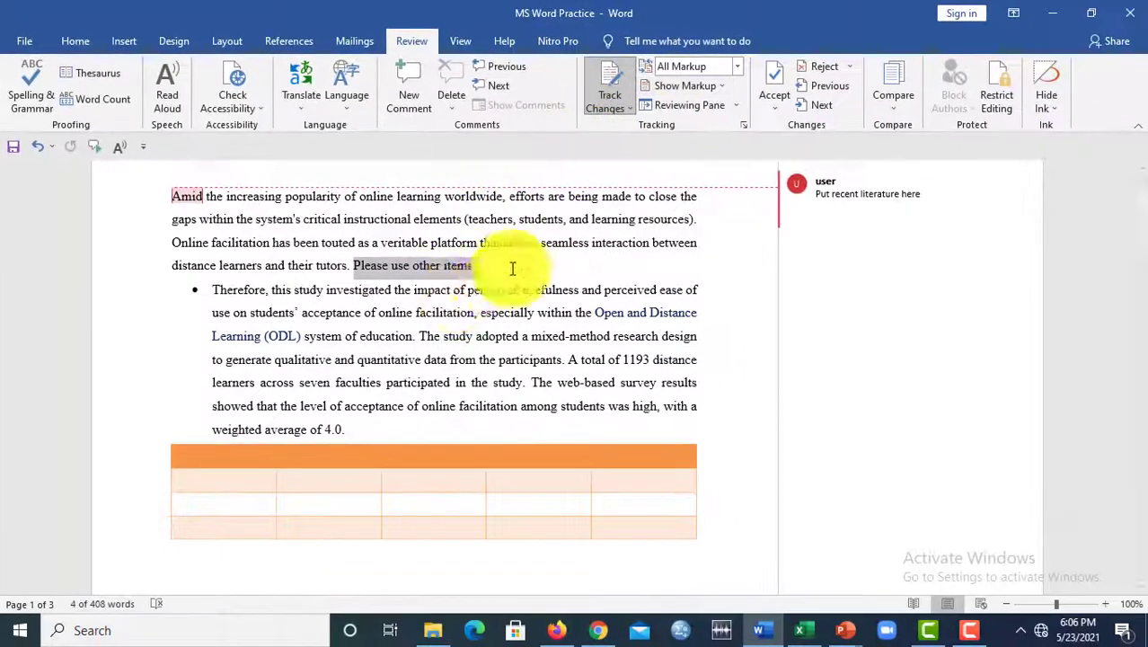
click(471, 282)
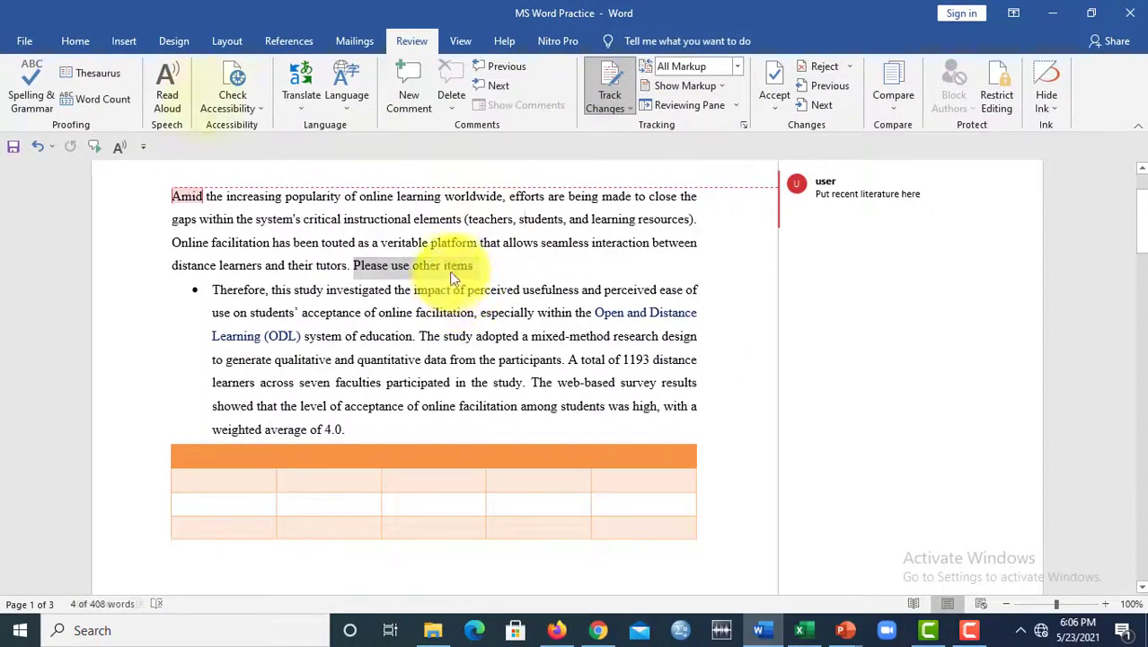
Step: Sort the first four entries under the References heading by paragraph text in ascending order, with no header row, and clear the selection
click(73, 41)
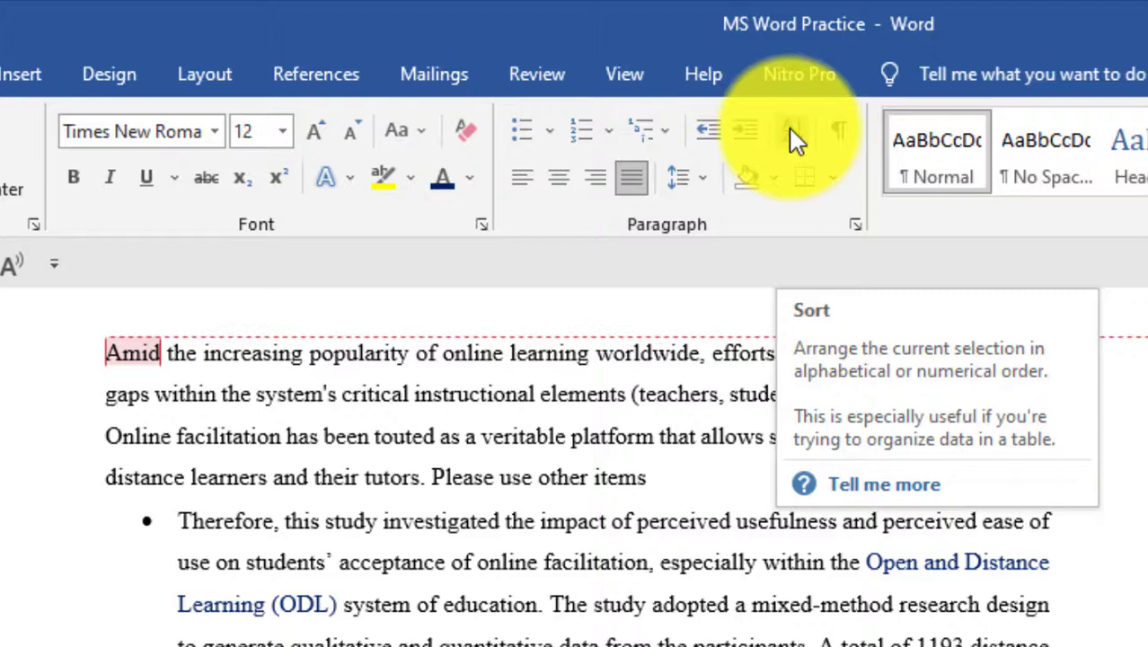
click(810, 588)
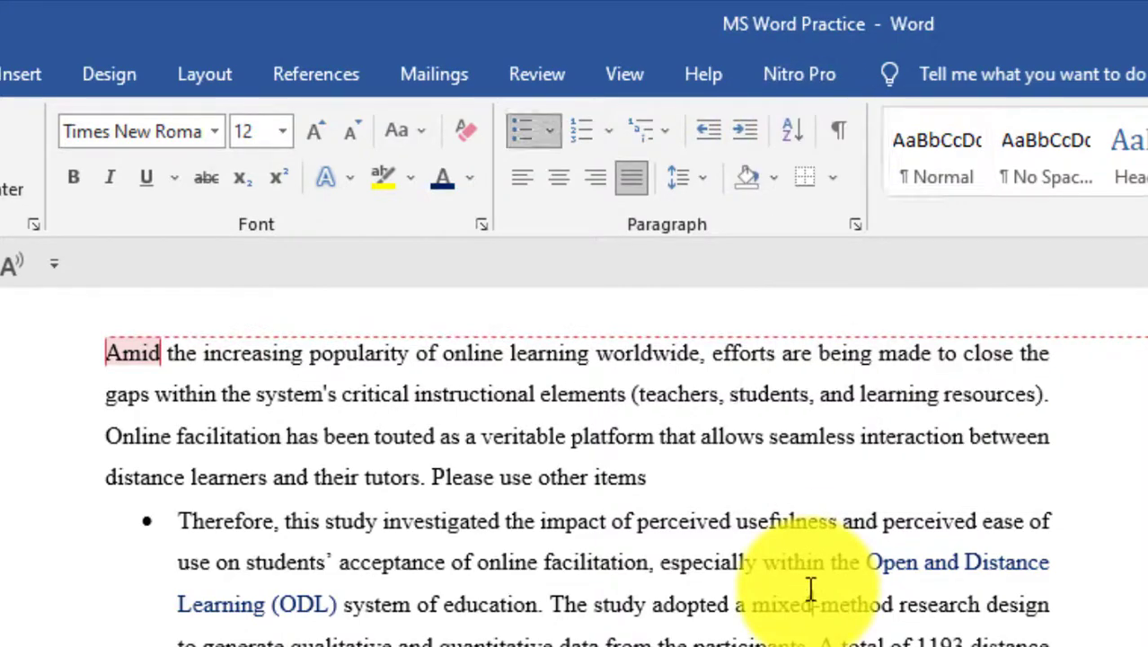
key(Down)
key(Down)
key(Down)
key(Down)
key(Down)
key(Down)
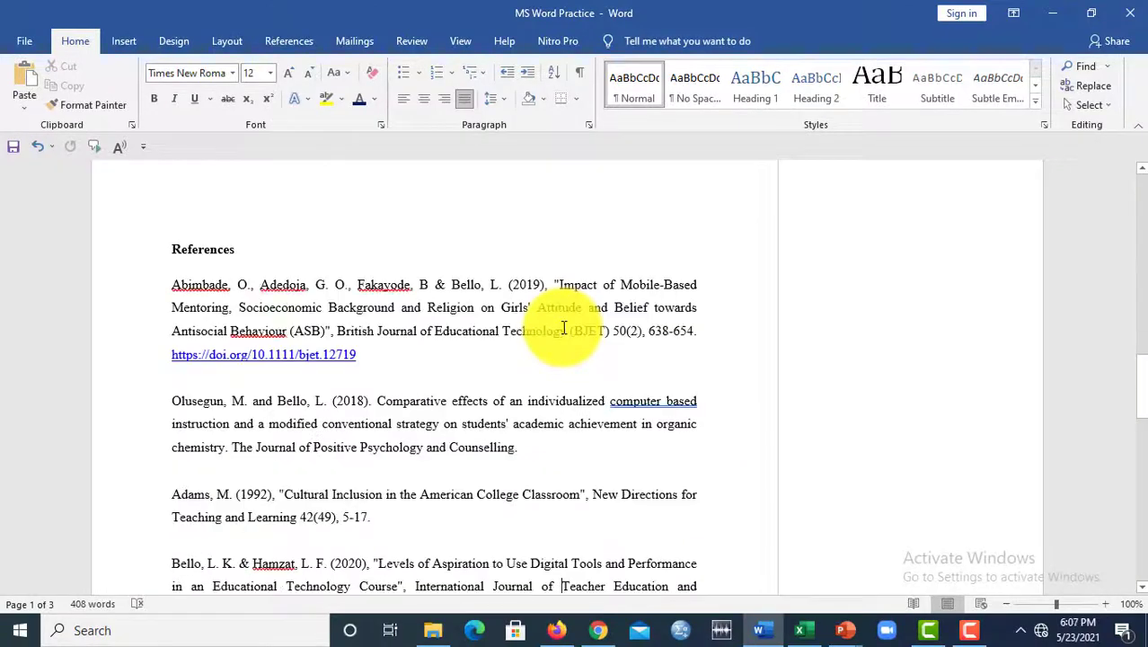
scroll(564, 328, down, 5)
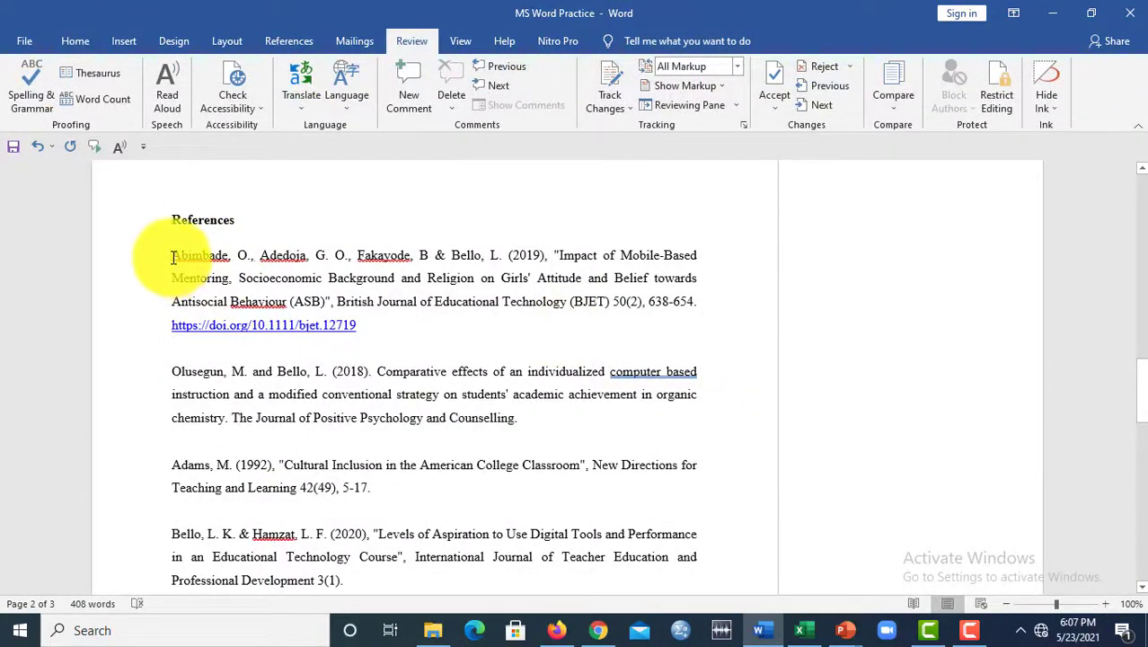
drag(192, 262, 488, 478)
scroll(487, 478, down, 2)
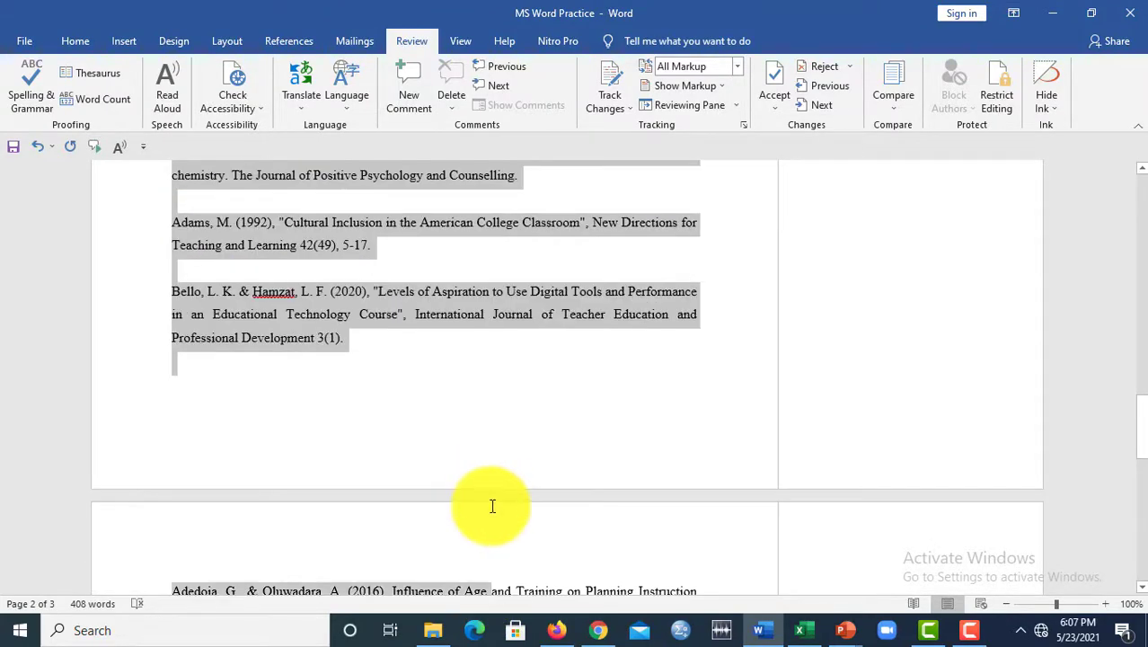
drag(508, 399, 361, 346)
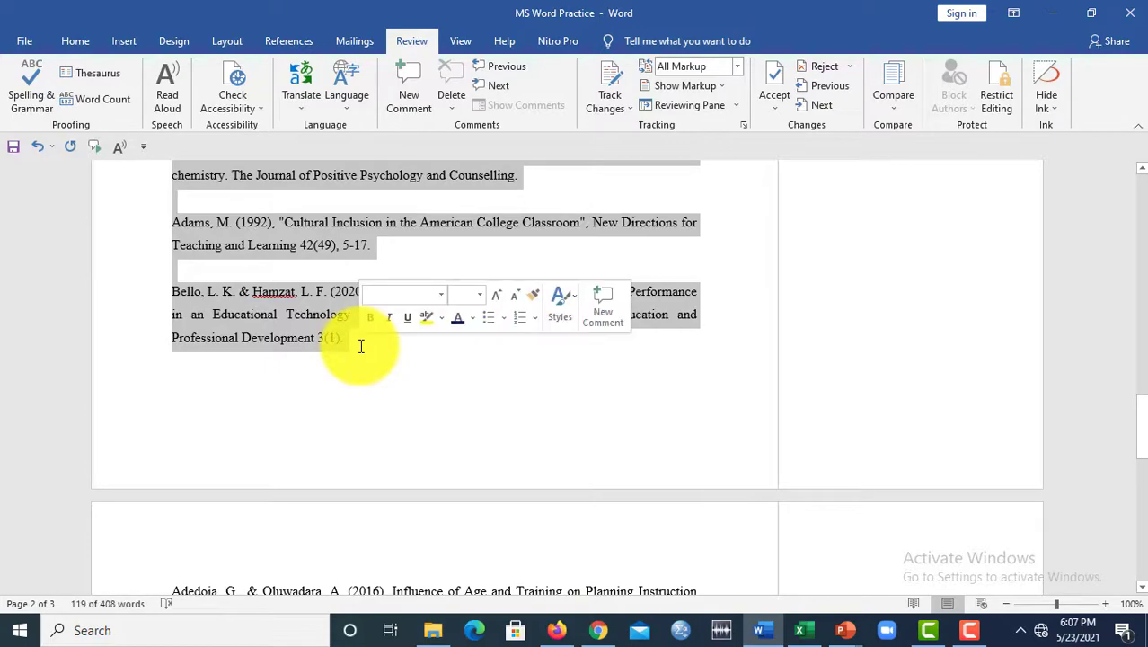
click(72, 41)
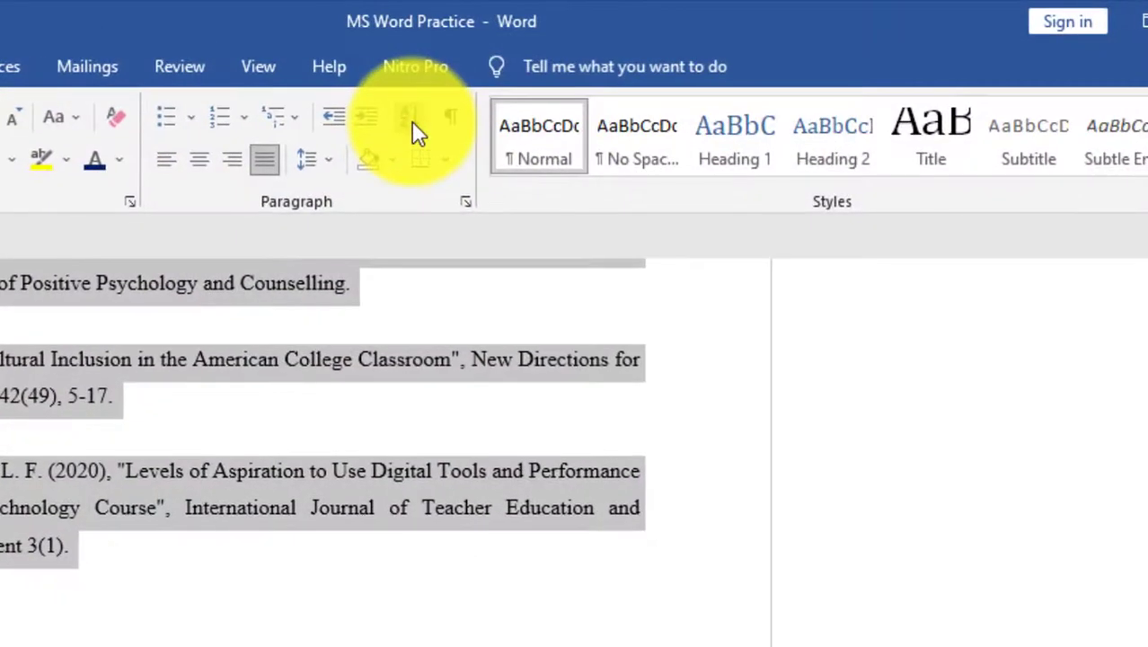
click(412, 126)
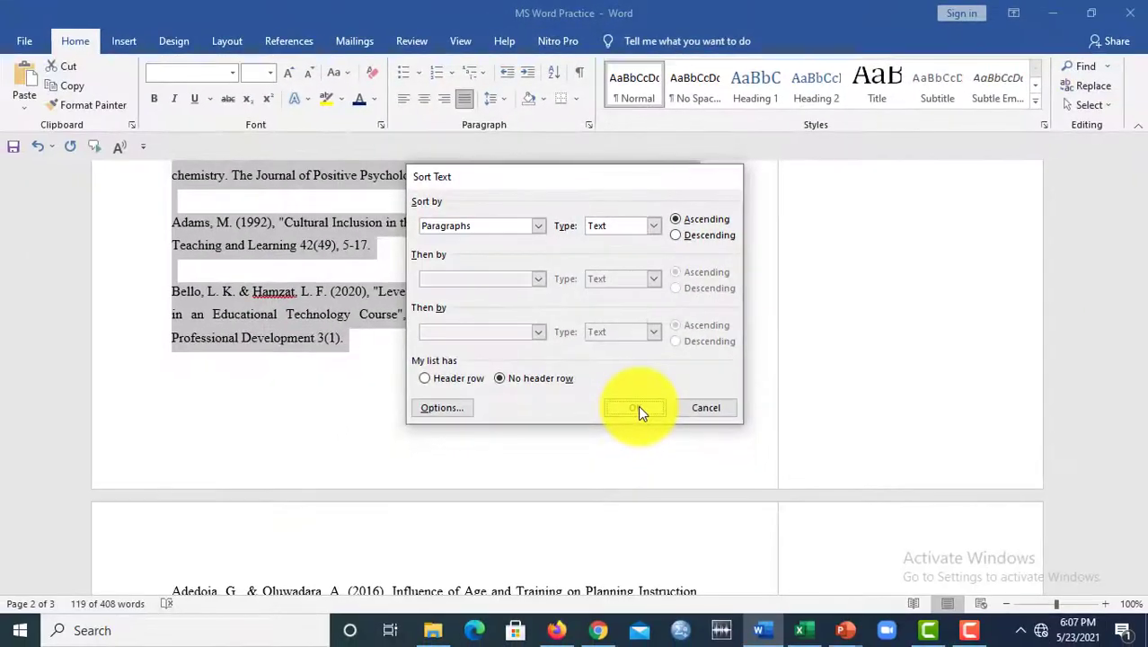
click(549, 645)
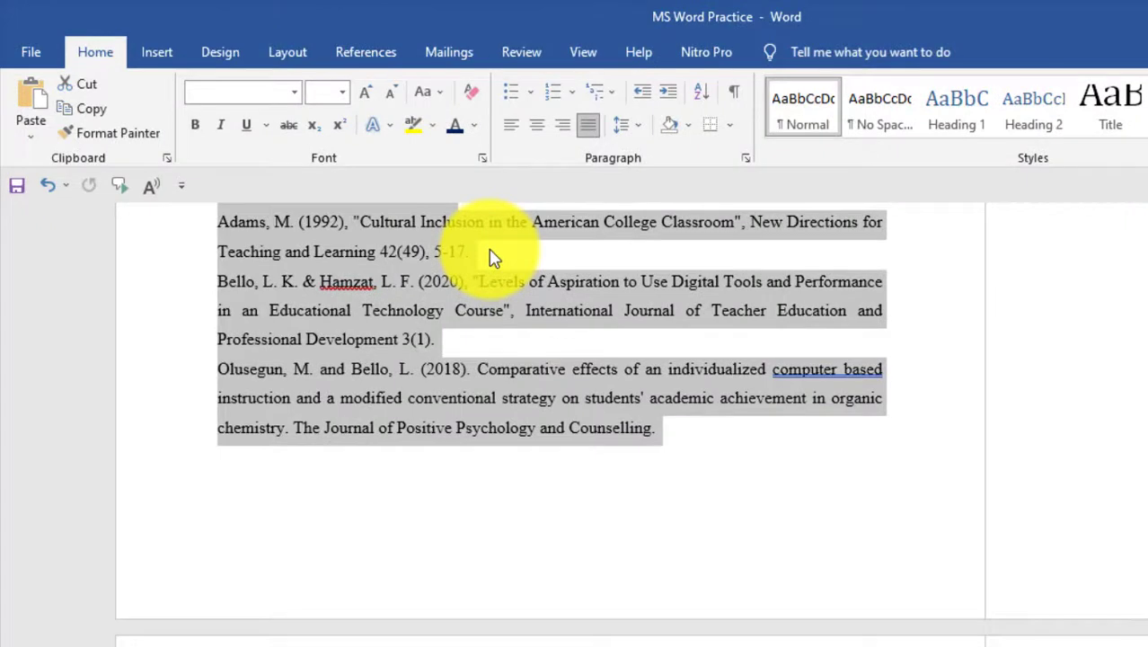
click(493, 258)
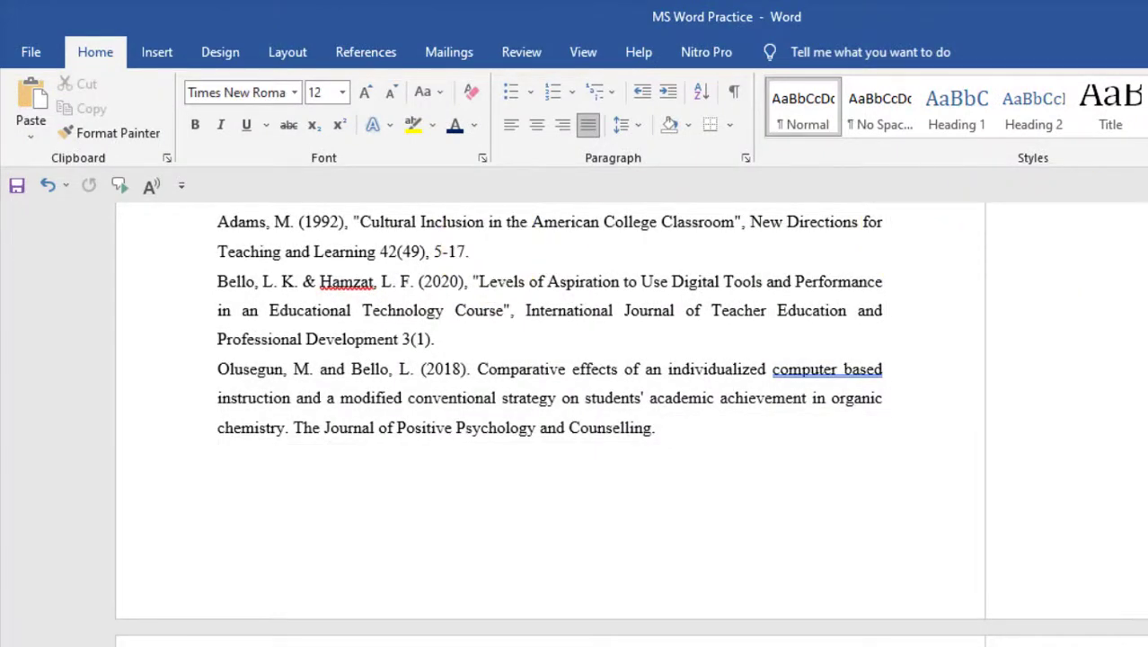
Step: Insert blank lines between the sorted reference entries, starting before the 1992 entry
scroll(550, 413, up, 3)
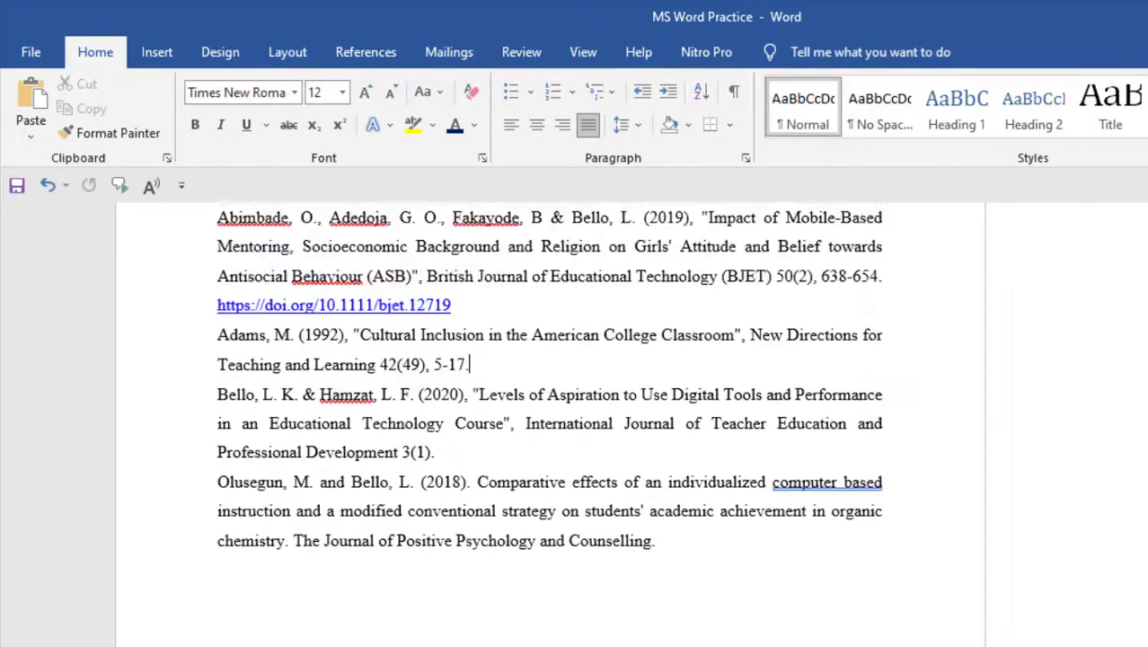
scroll(550, 413, up, 3)
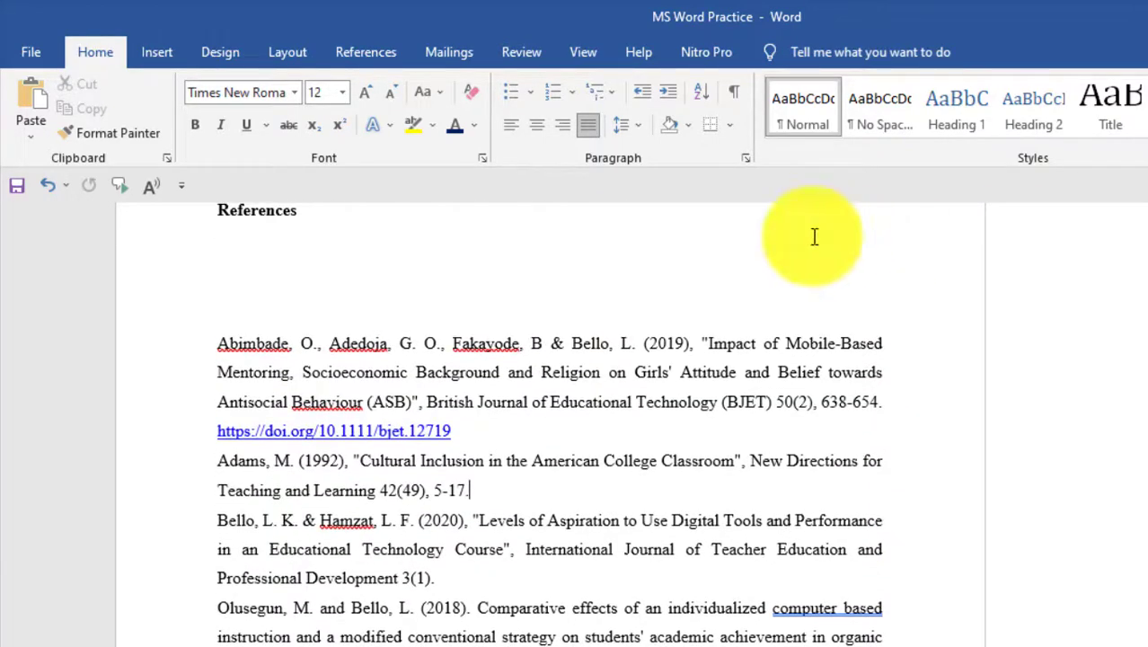
click(217, 462)
key(Return)
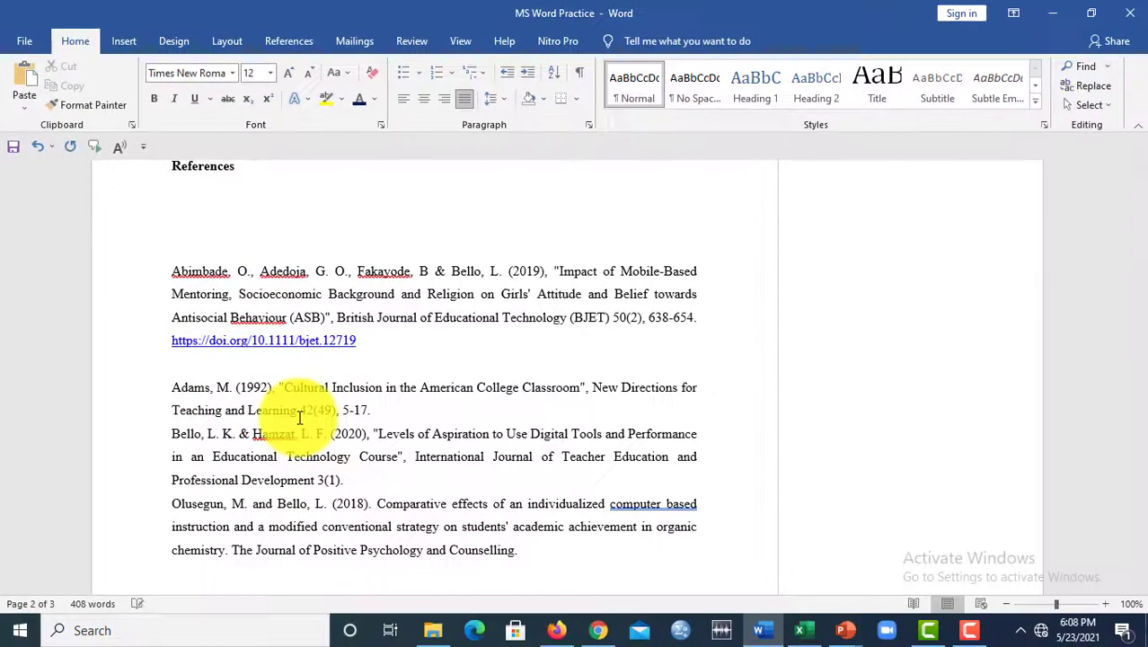
key(Return)
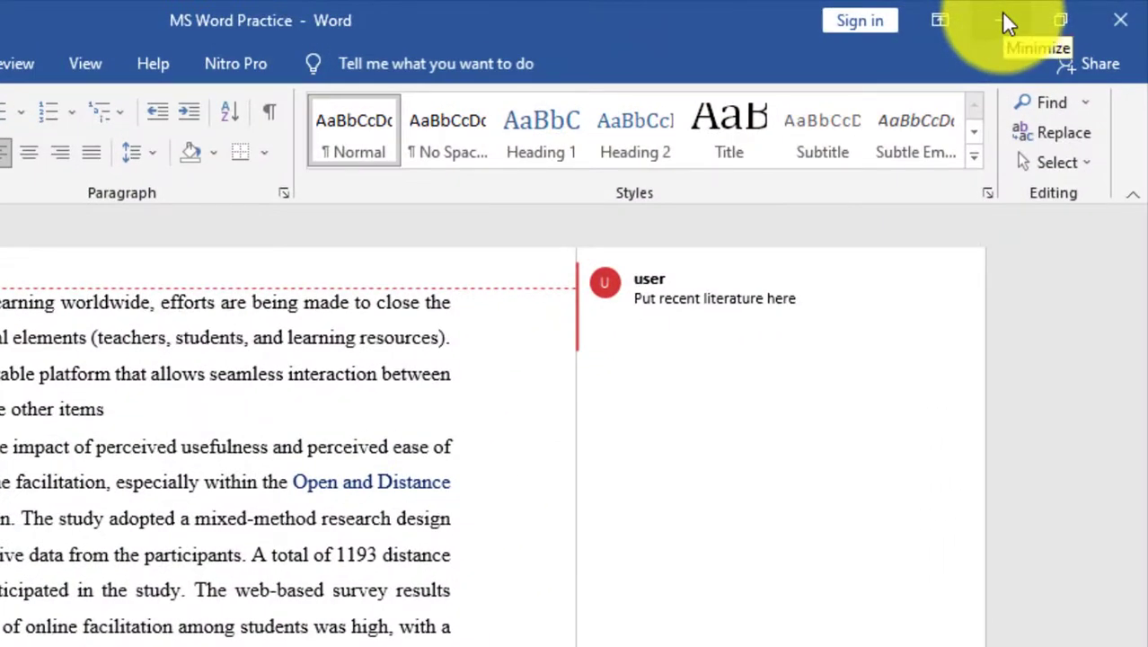
Step: Restore the Word window to its smaller size and switch to the EDA842 Lesson 6 Video PPT presentation in PowerPoint
click(1004, 15)
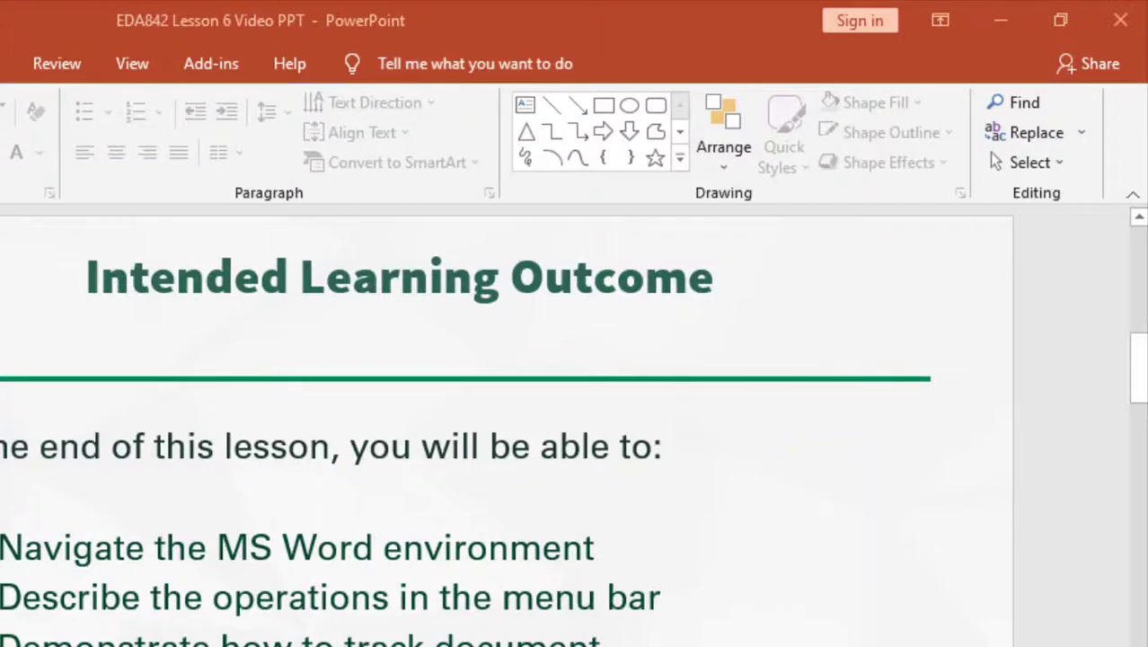
key(alt+Tab)
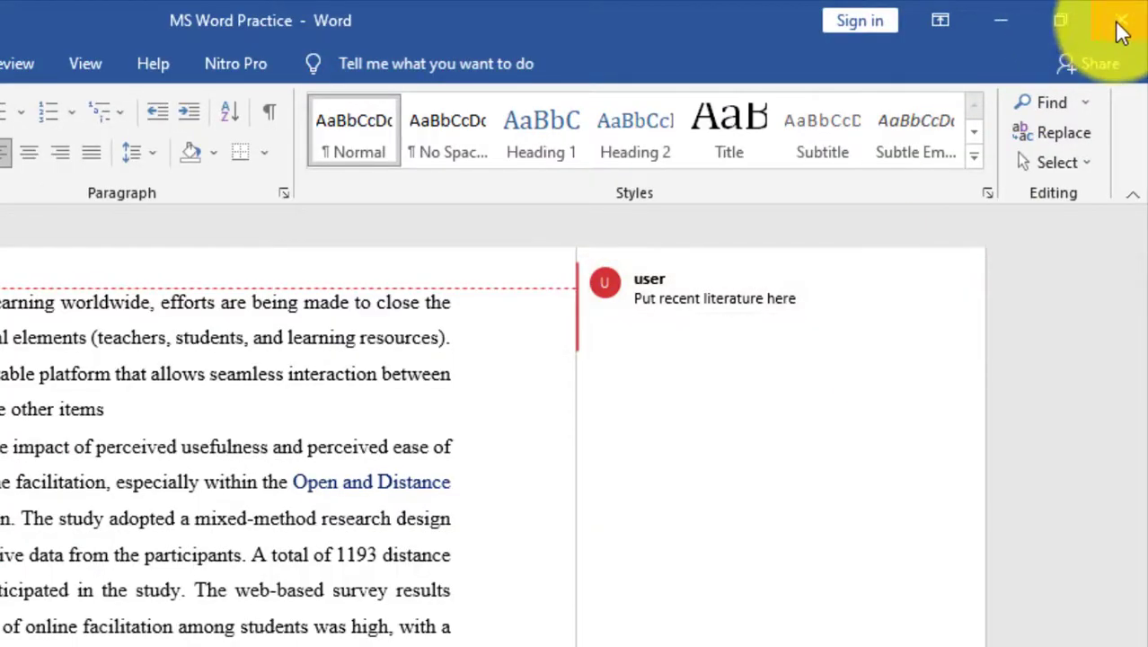
click(1058, 27)
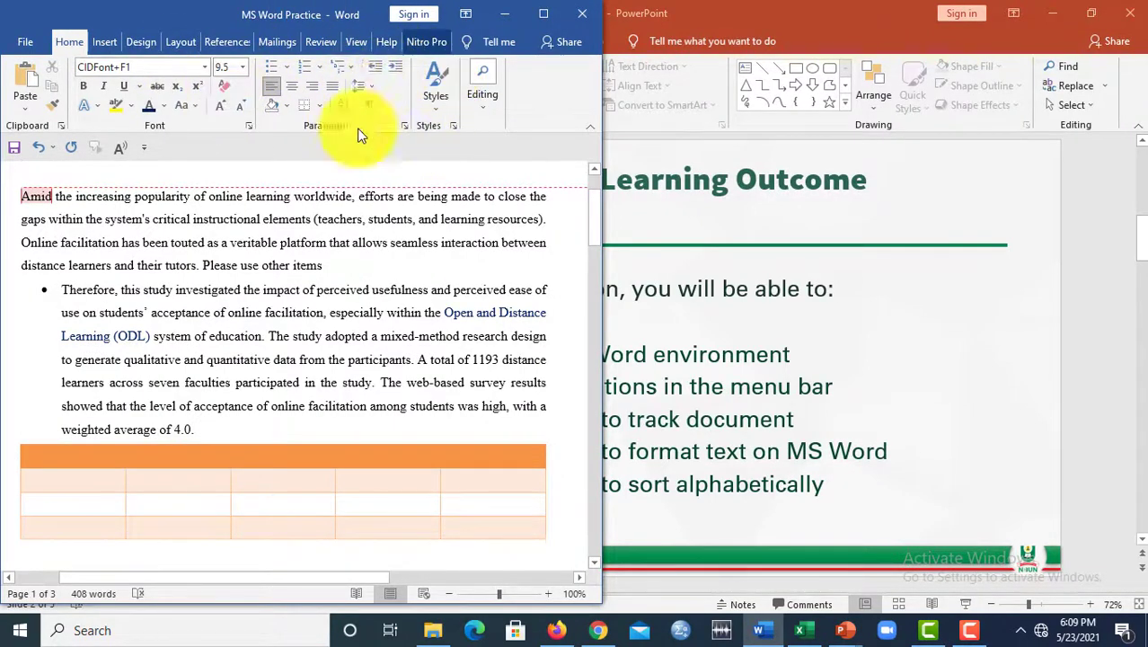
click(849, 190)
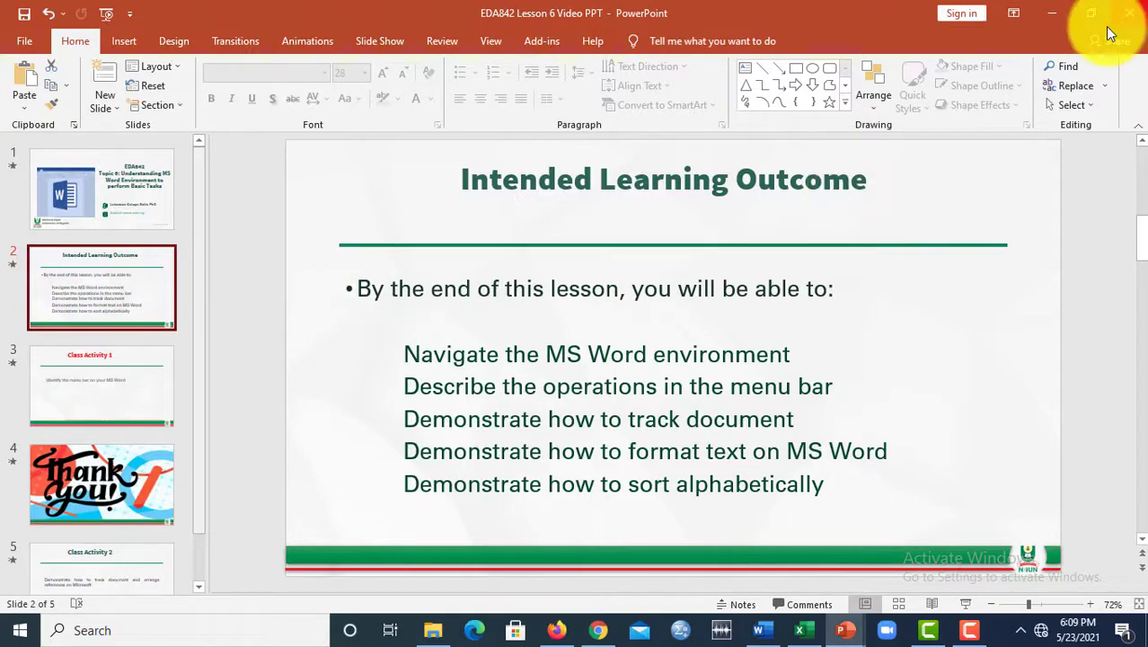